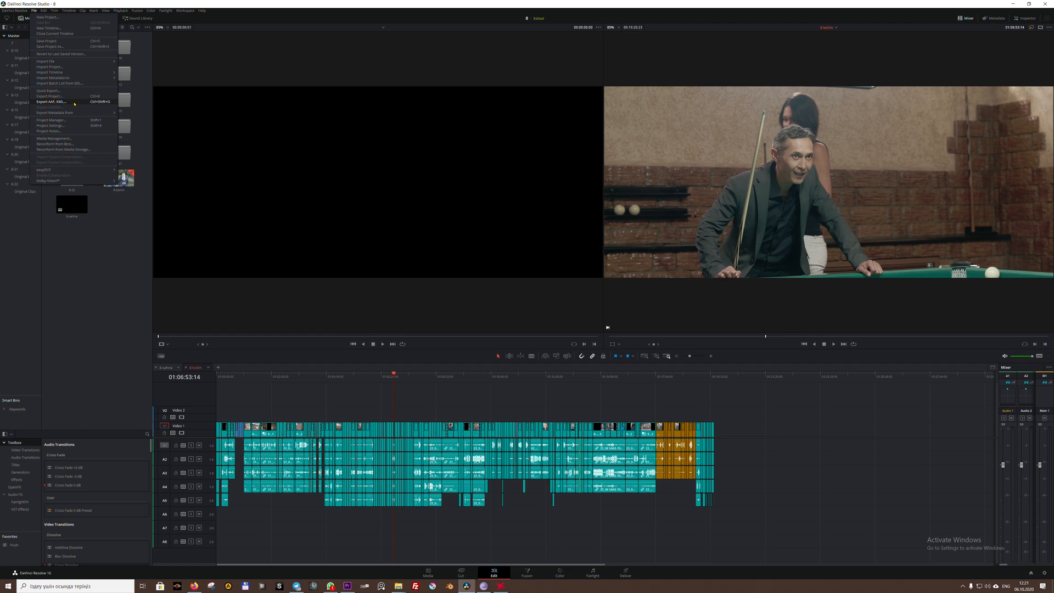
Export the current timeline to the desktop as an FCPXML file named 6-bolim (Resolve).fcpxml.
left_click(63, 102)
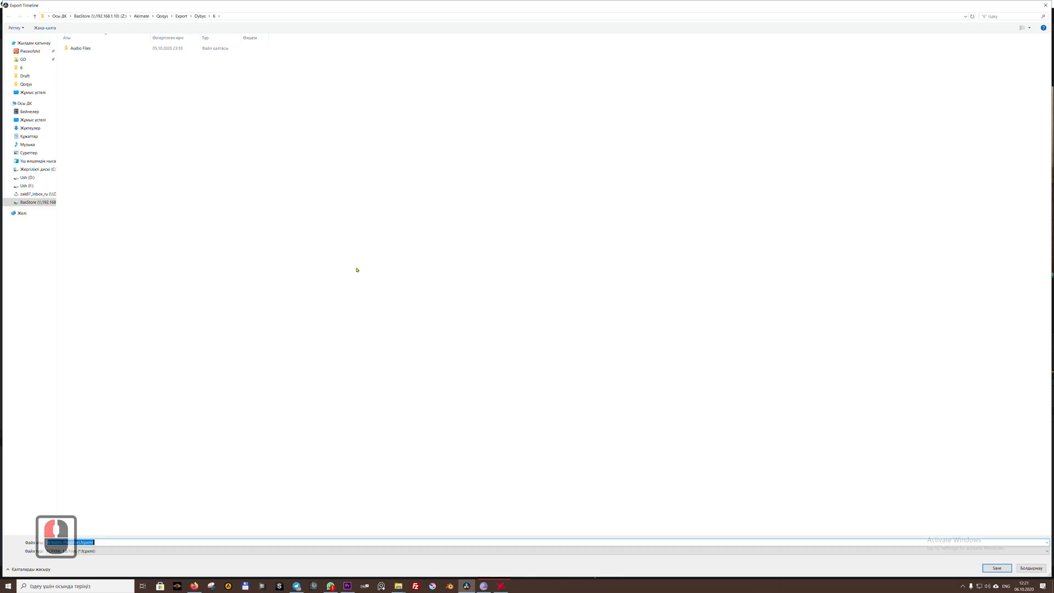
left_click(33, 93)
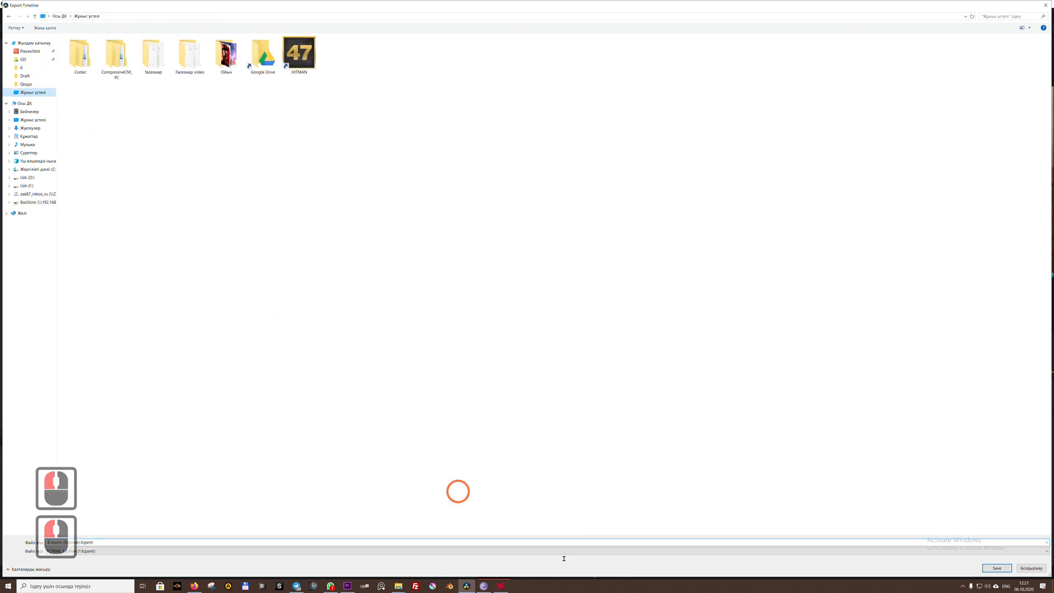
left_click(996, 568)
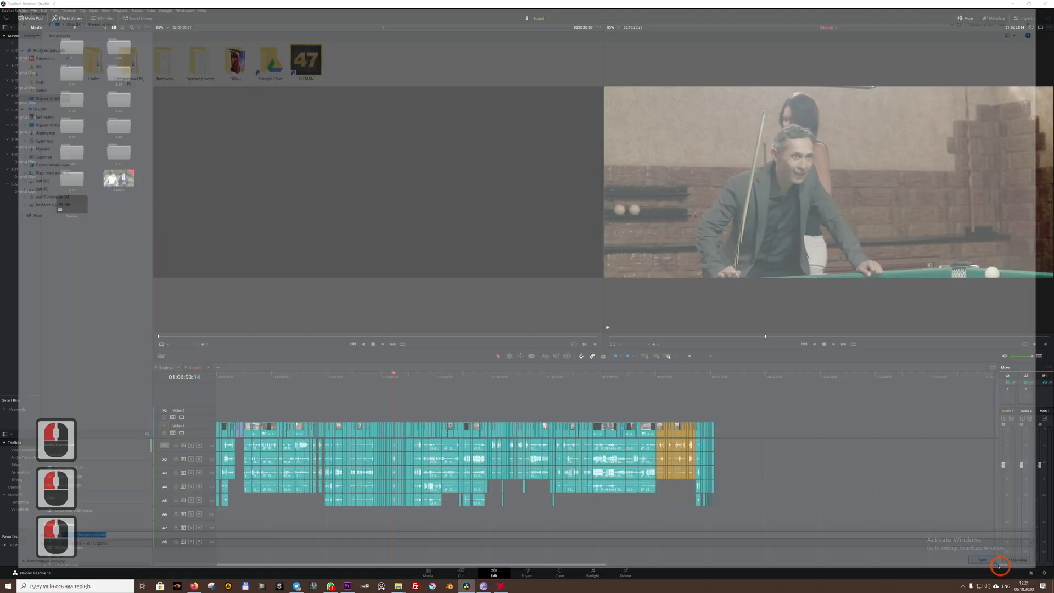
Export the timeline to the desktop again, this time in the XML (*.xml) format.
left_click(35, 10)
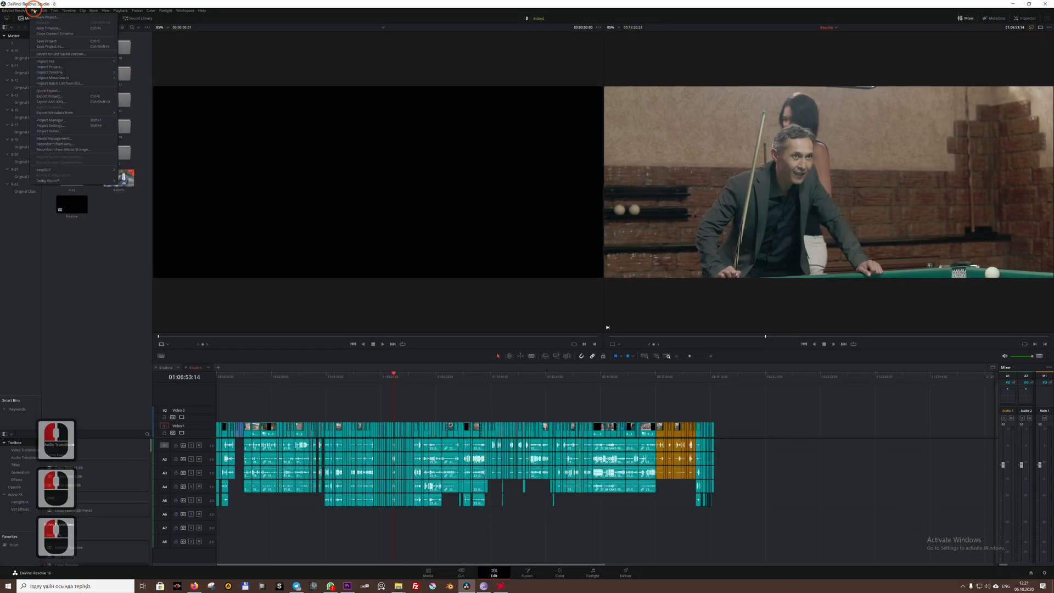
left_click(71, 120)
left_click(158, 149)
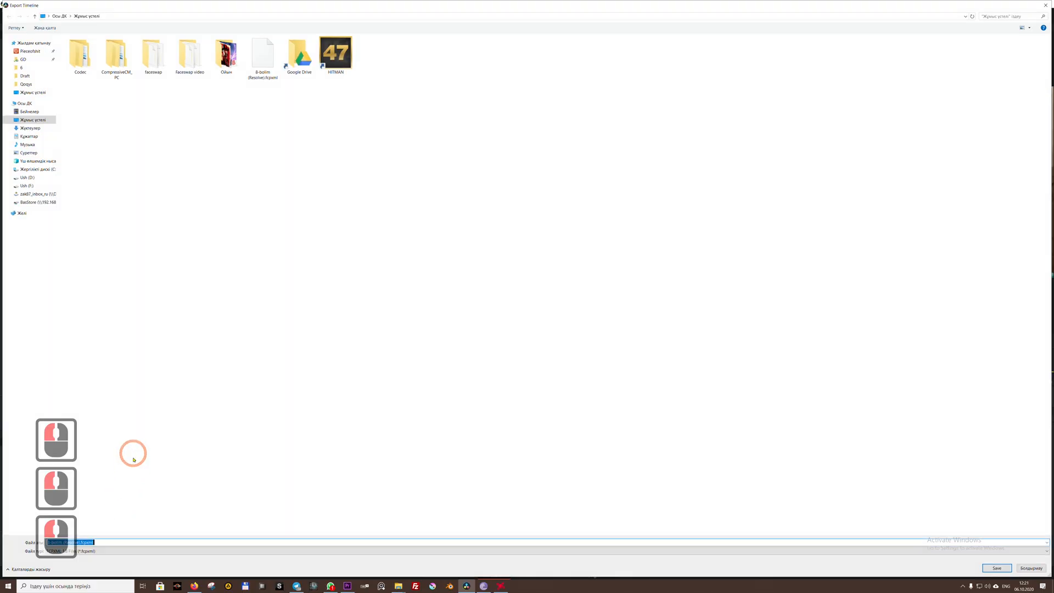
left_click(104, 550)
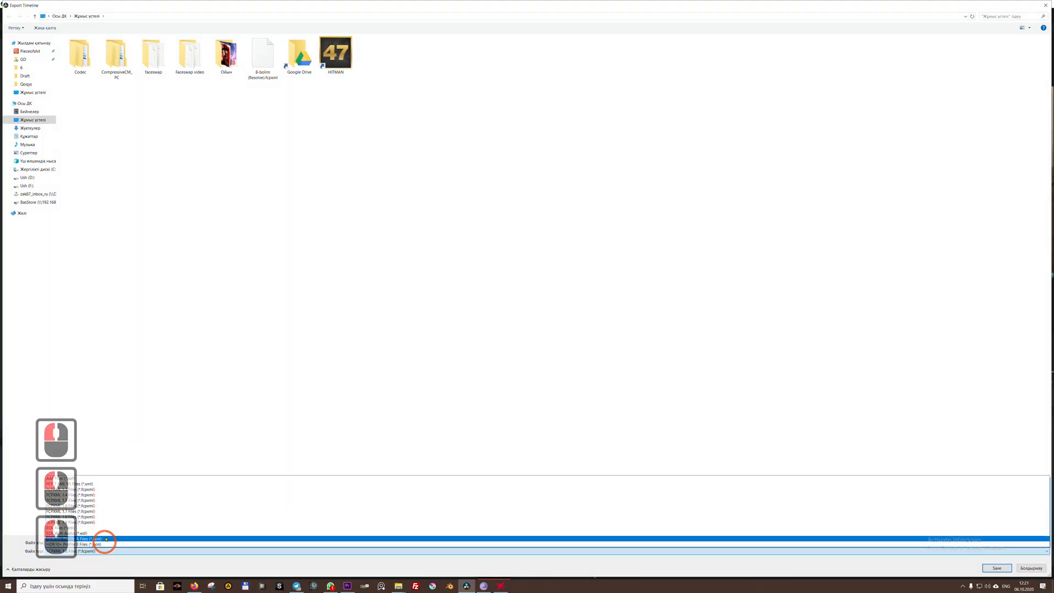
left_click(99, 485)
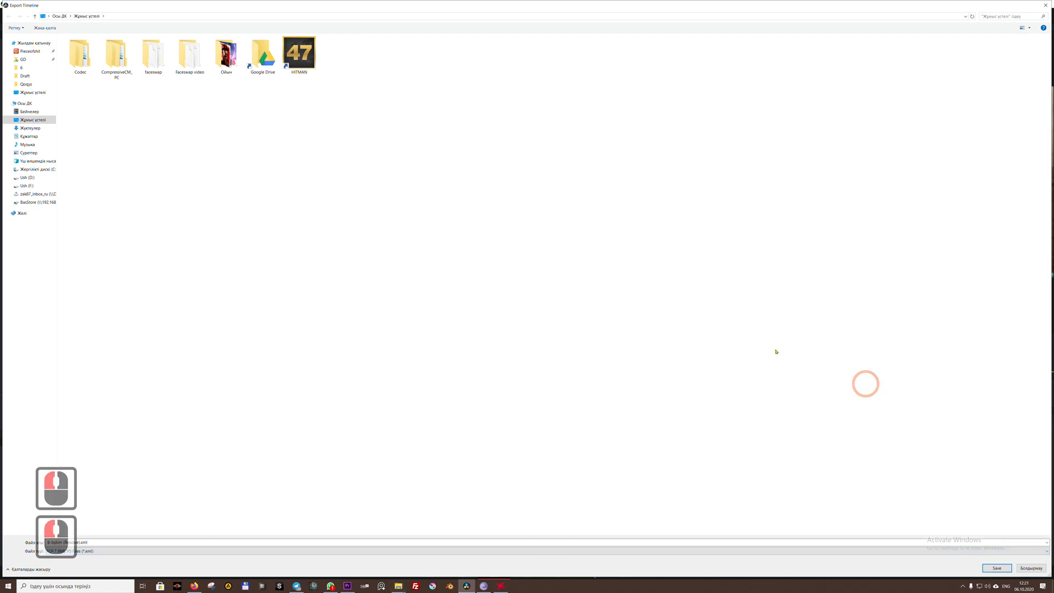
left_click(997, 568)
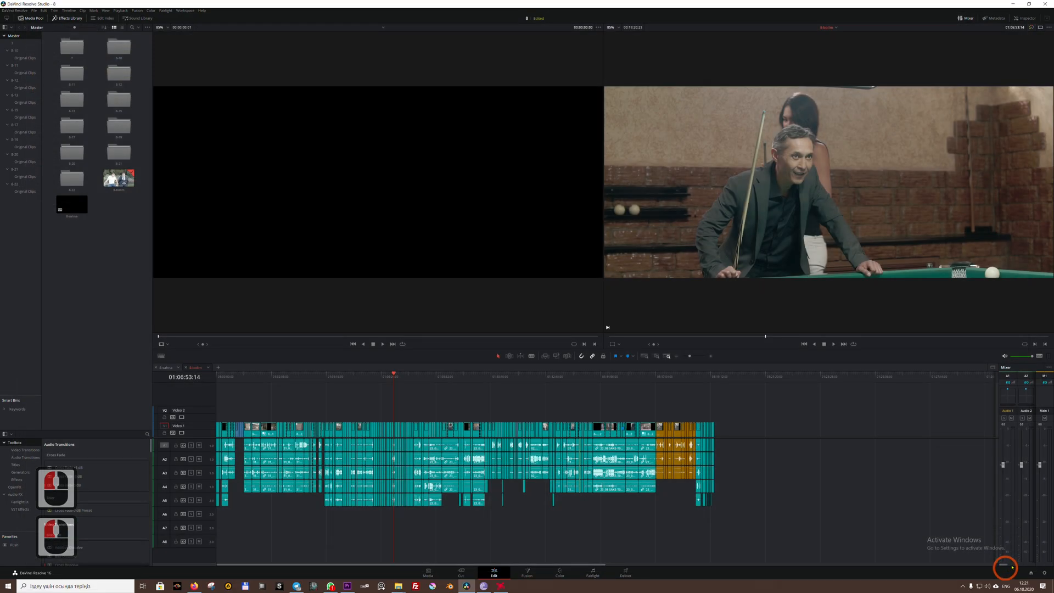
Switch to Premiere Pro and import the exported 6-bolim (Resolve) XML from the desktop, leaving all missing media offline.
left_click(348, 586)
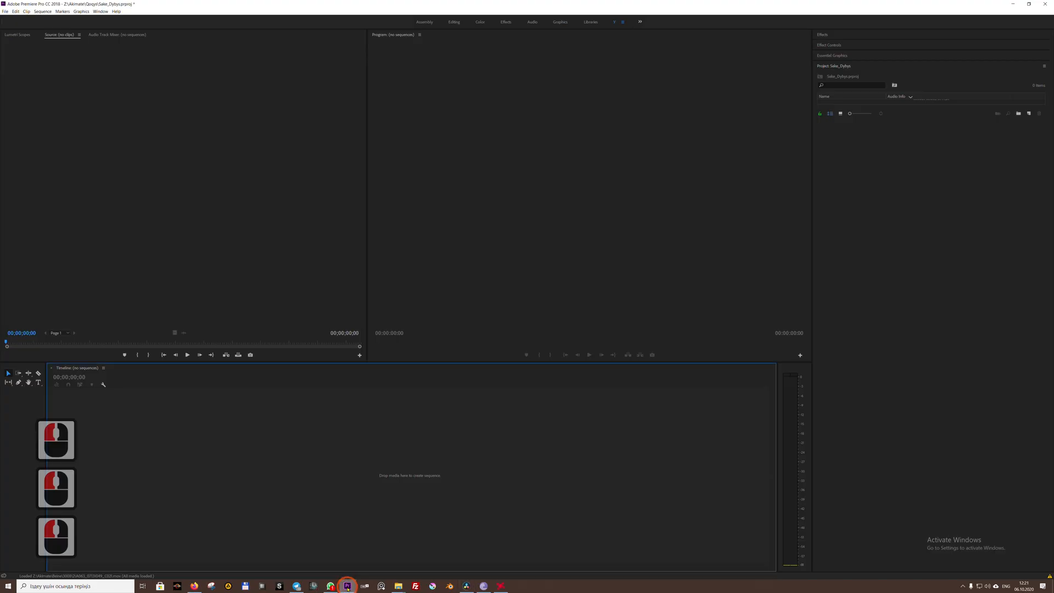
left_click(905, 45)
left_click(844, 67)
left_click(844, 67)
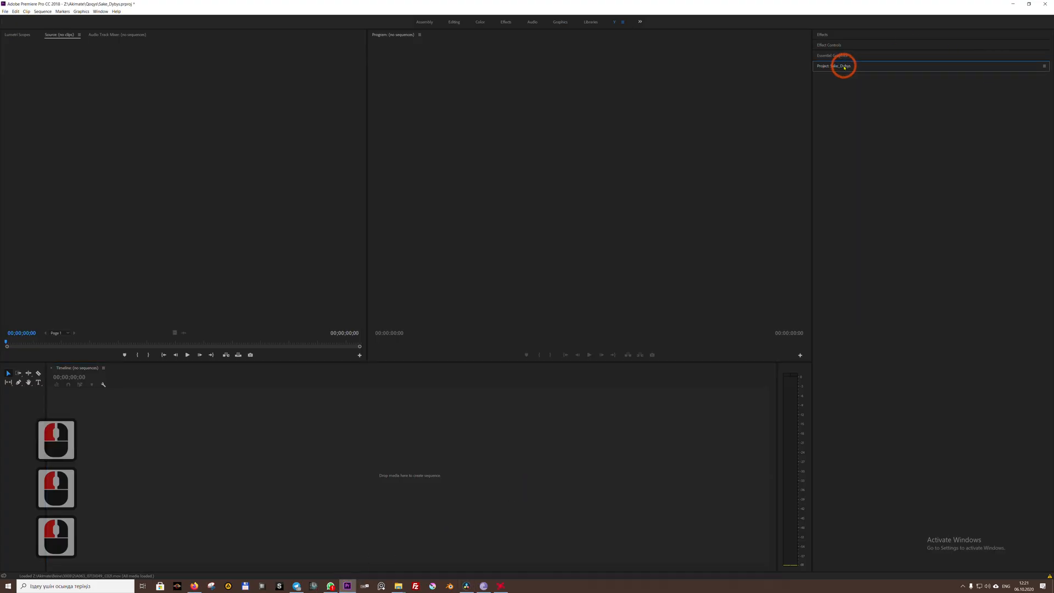
key("ctrl+i")
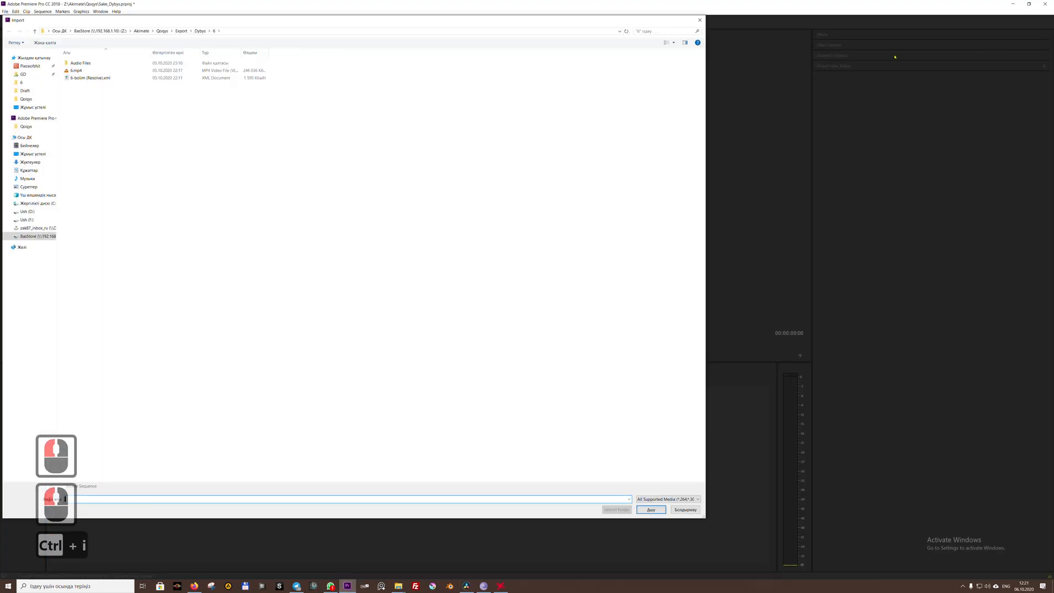
left_click(192, 79)
left_click(635, 113)
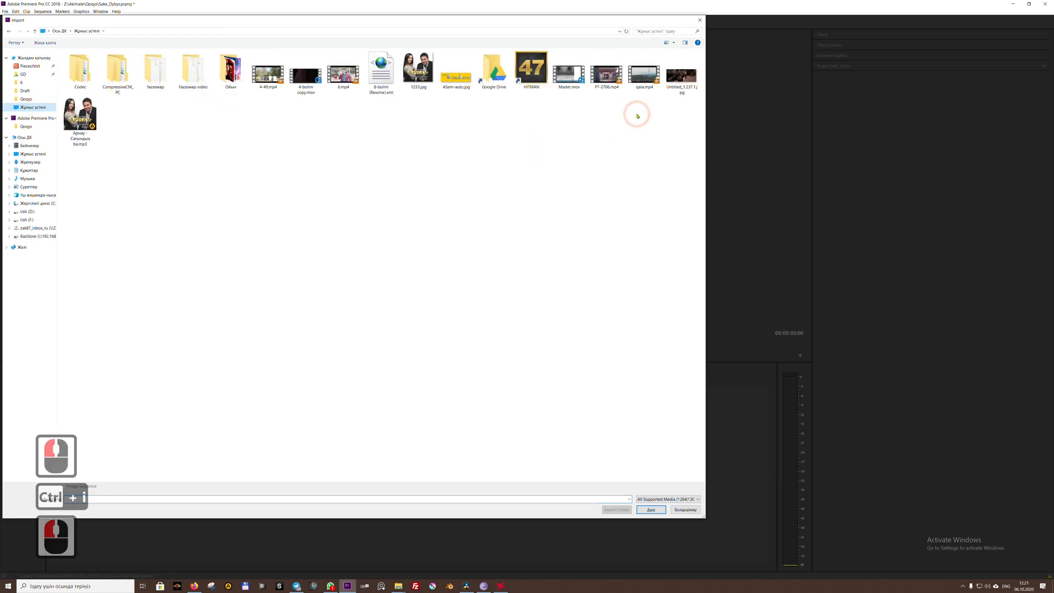
double_click(382, 66)
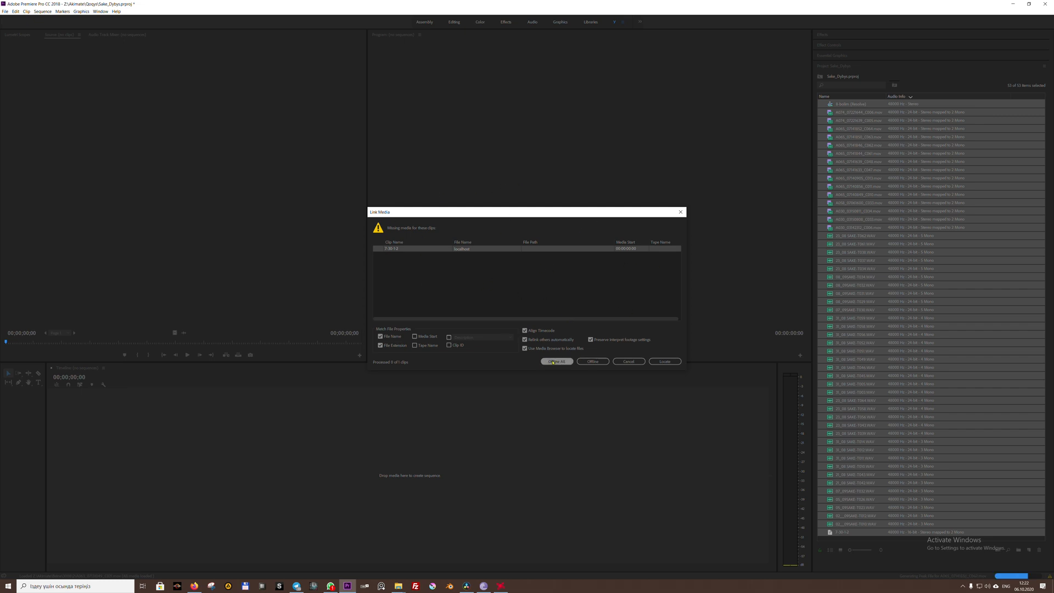
left_click(555, 361)
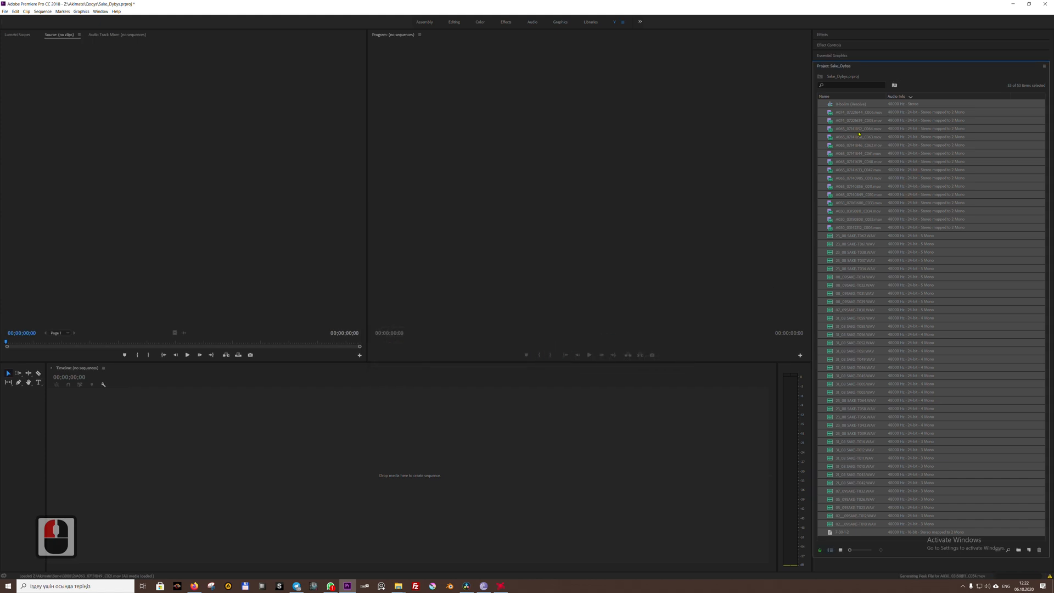
Open the imported 6-bolim (Resolve) sequence in the timeline and dismiss the Events window.
double_click(845, 103)
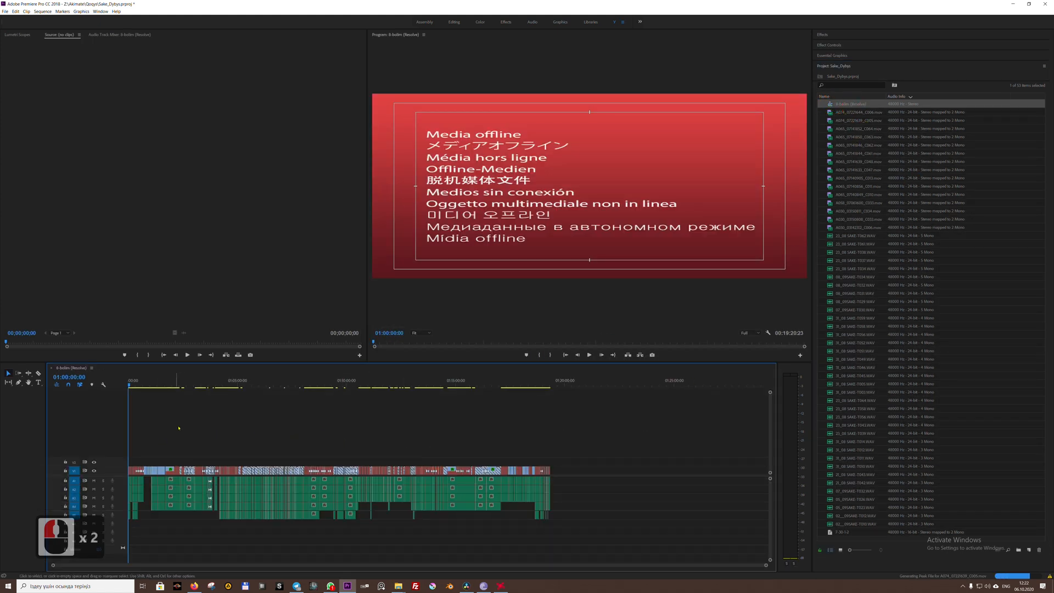
left_click(201, 436)
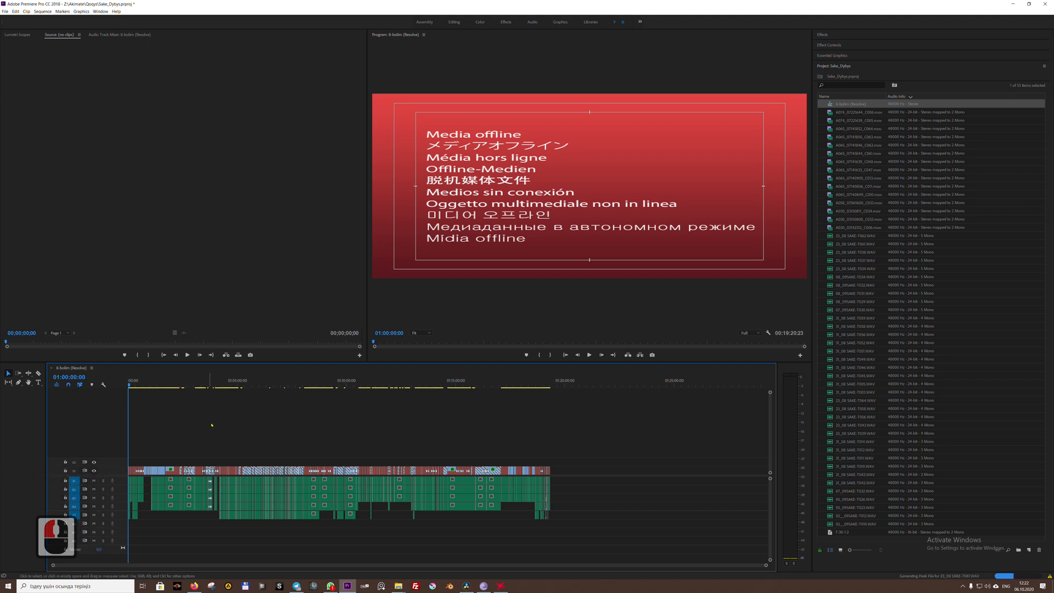
left_click(1047, 575)
left_click(240, 34)
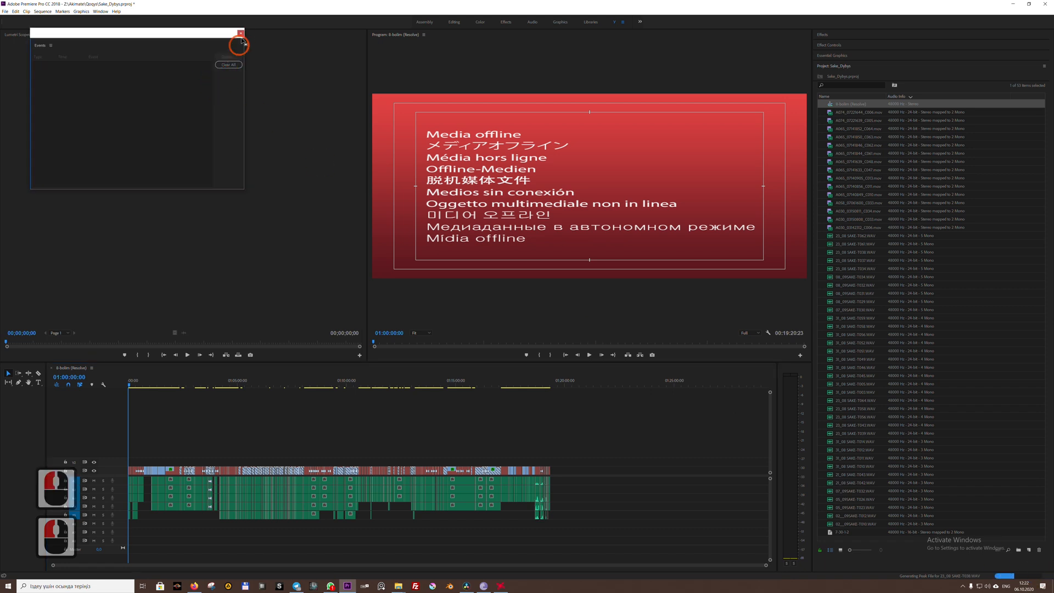
left_click(246, 369)
left_click(207, 433)
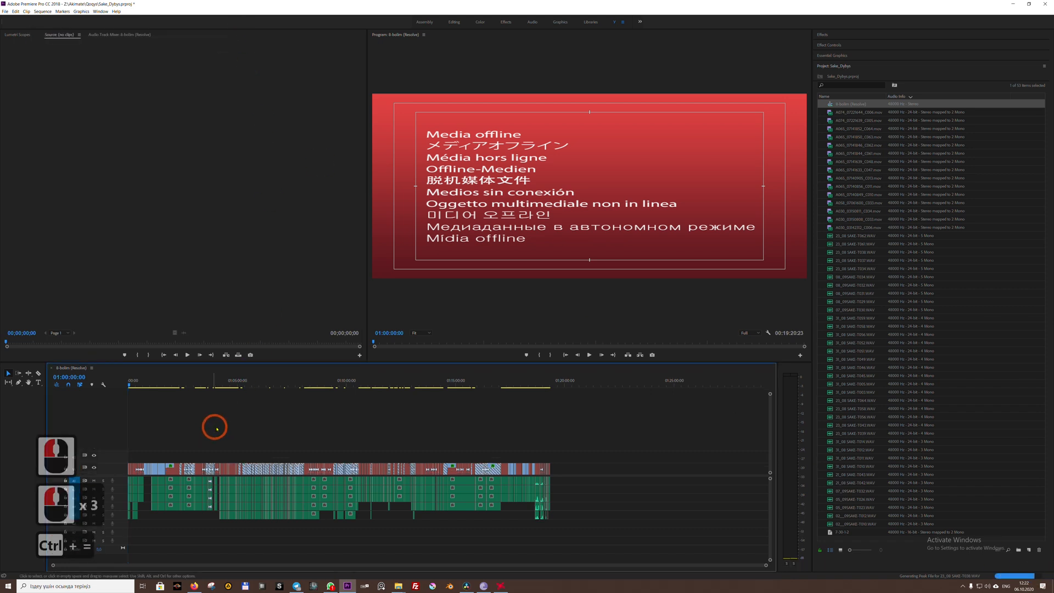
Examine the clips and audio waveforms across the imported sequence.
key("=")
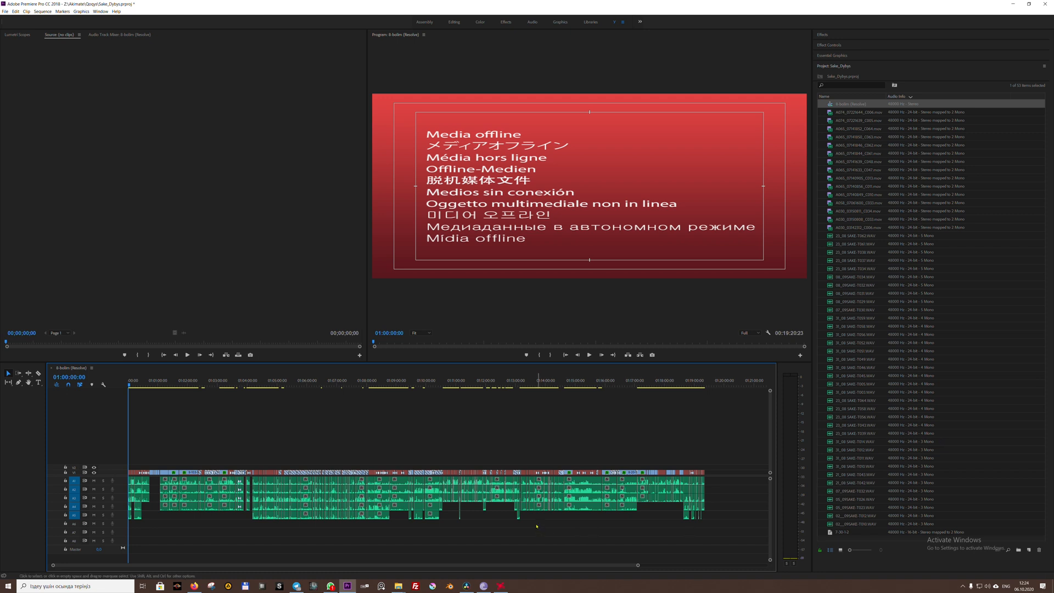
key("=")
key("=")
key("=")
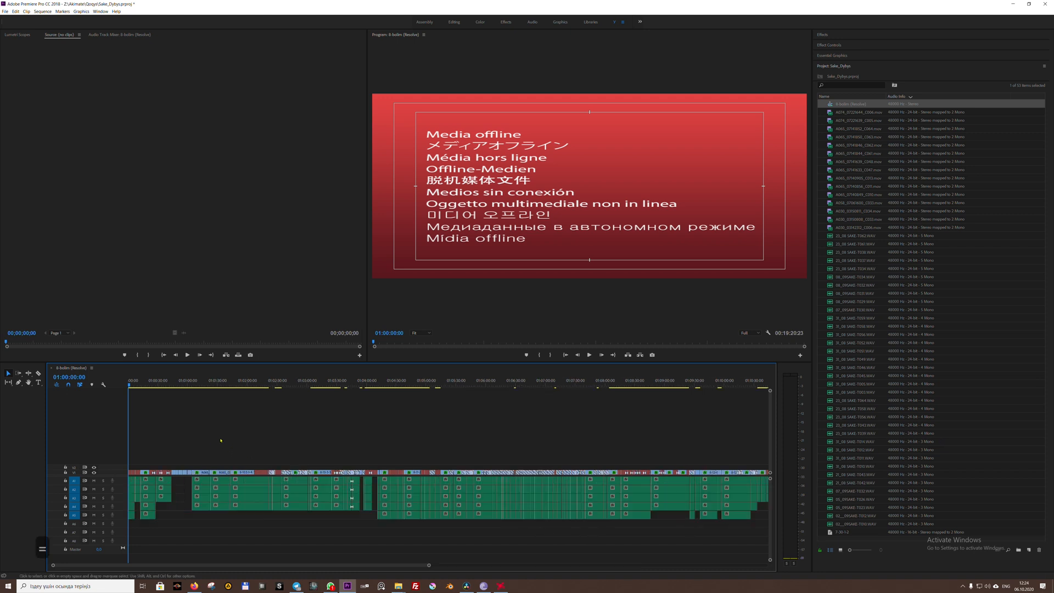
key("-")
key("-")
key("-")
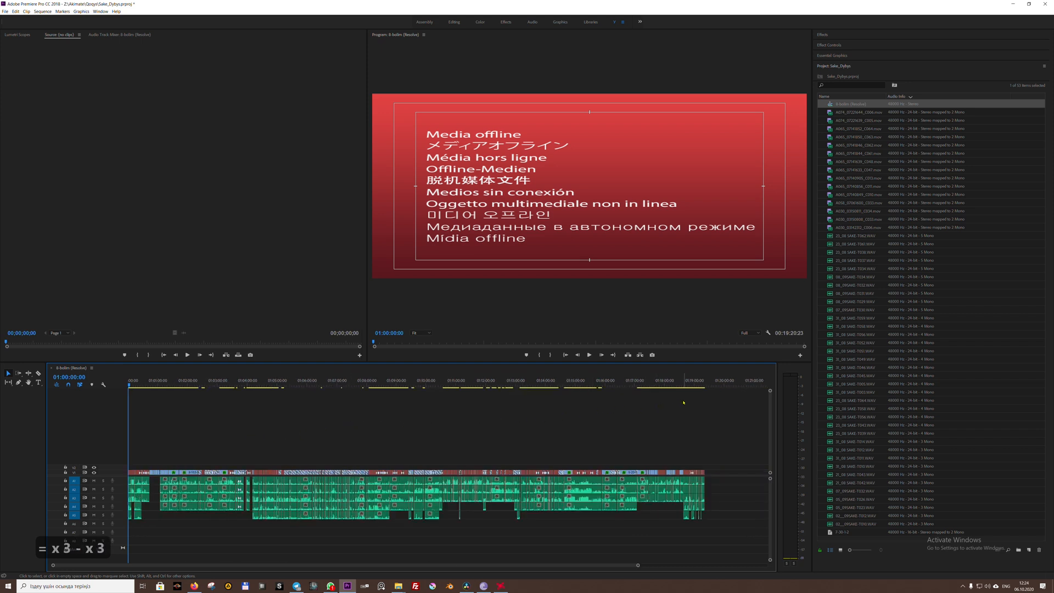
Place the playhead at 01:18:44:08 and examine the clips near the end of the sequence.
left_click(684, 384)
key("=")
key("=")
key("=")
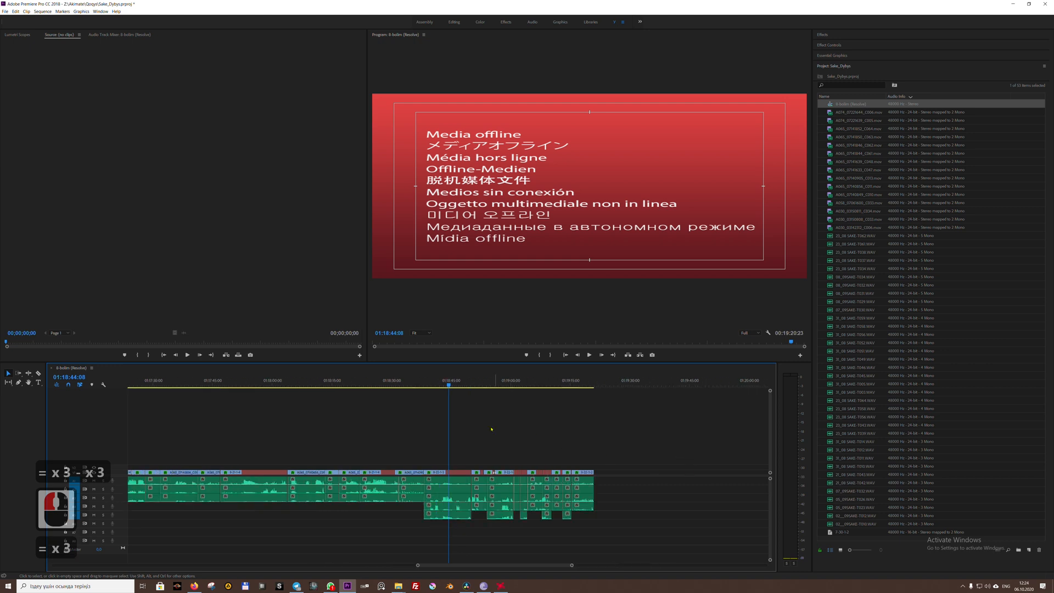
key("=")
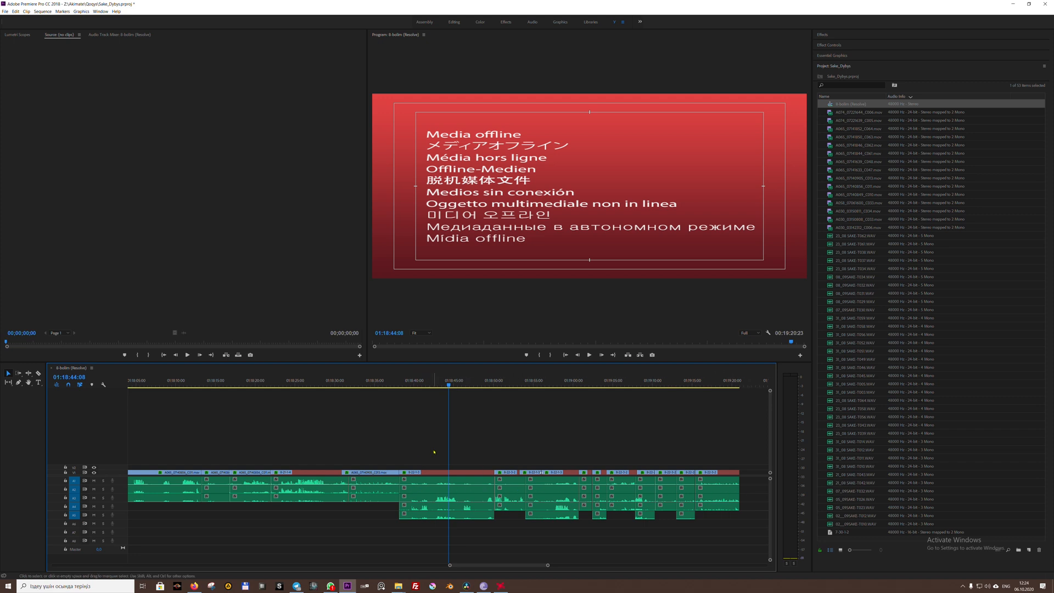
key("minus")
key("minus")
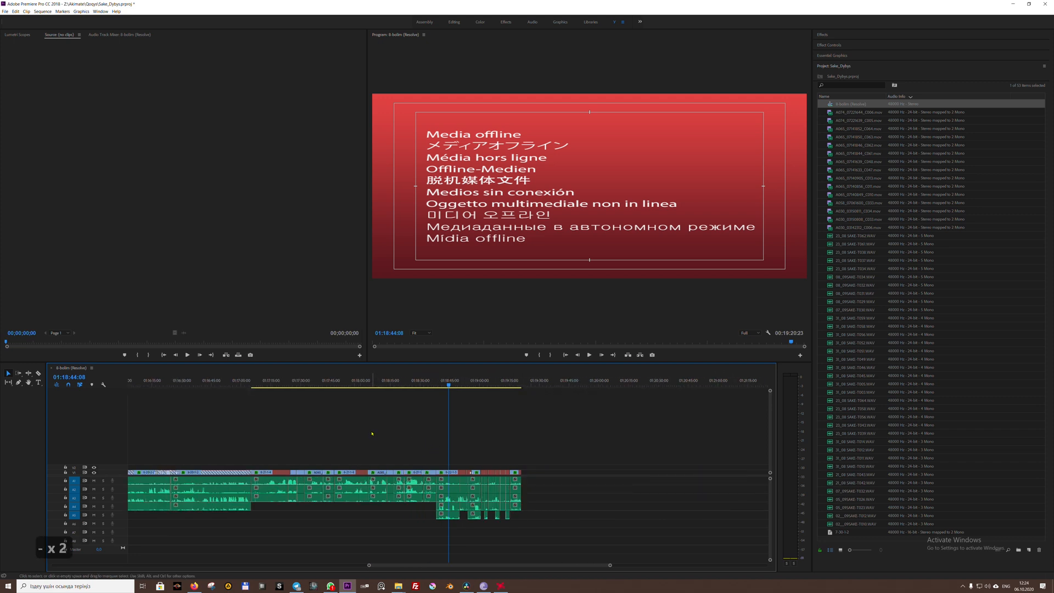
key("equal")
key("equal")
key("minus")
key("minus")
key("minus")
key("minus")
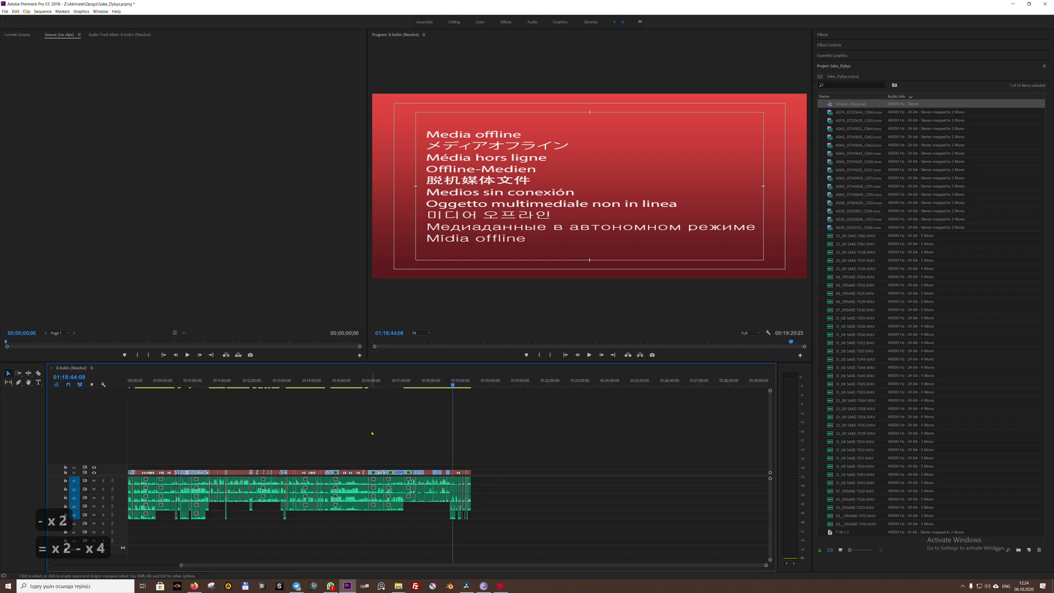
Return the playhead to the sequence start and examine the opening video and audio clips.
key("Home")
key("equal")
key("equal")
key("equal")
key("equal")
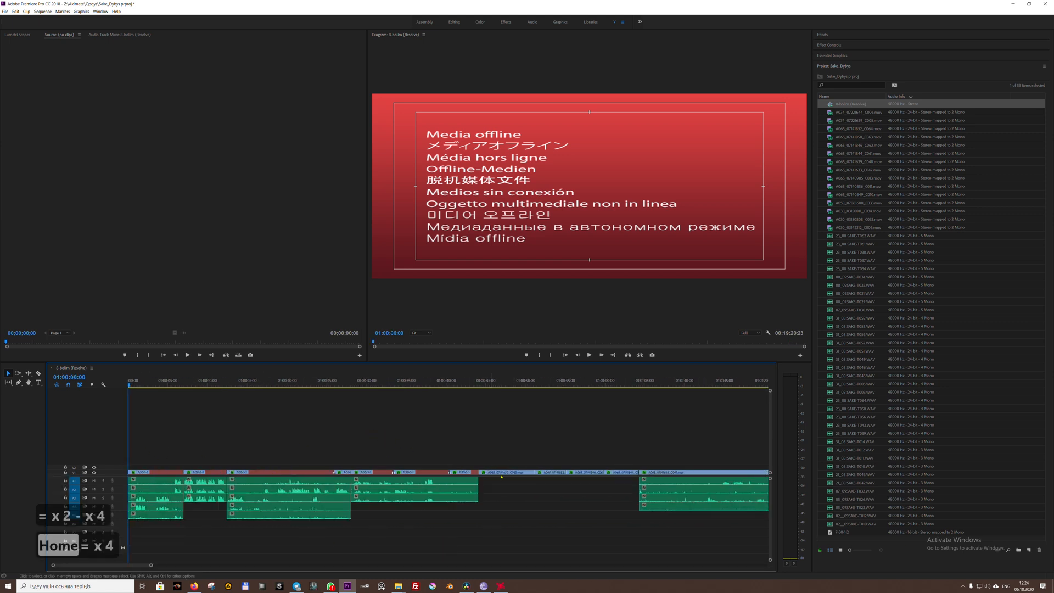
key("minus")
key("minus")
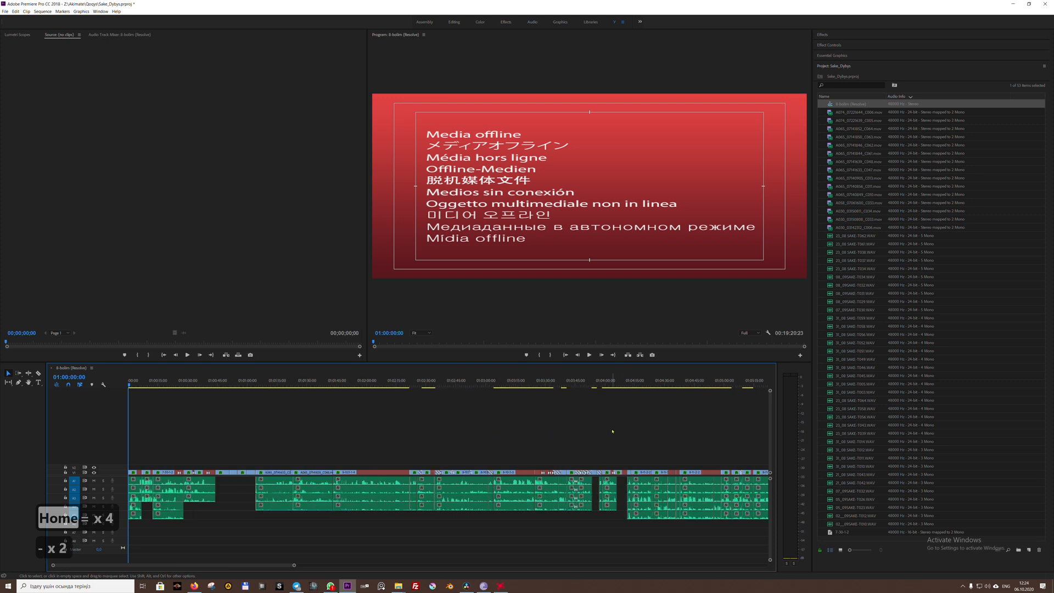
Place the playhead at 01:04:17:18 and step through the following edit points to 01:05:47:24.
left_click(638, 382)
key("equal")
key("equal")
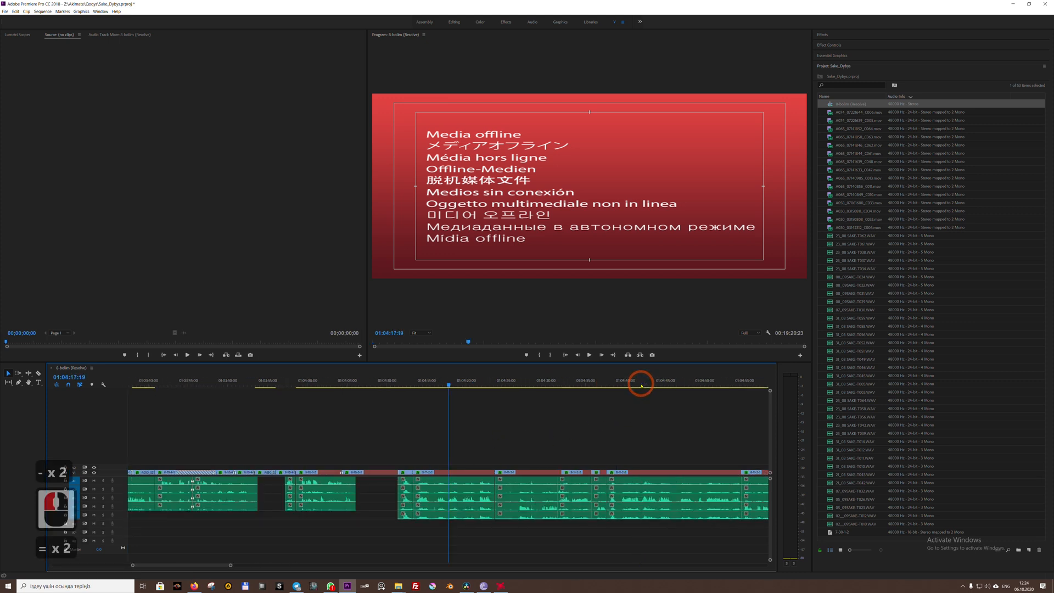
key("minus")
key("minus")
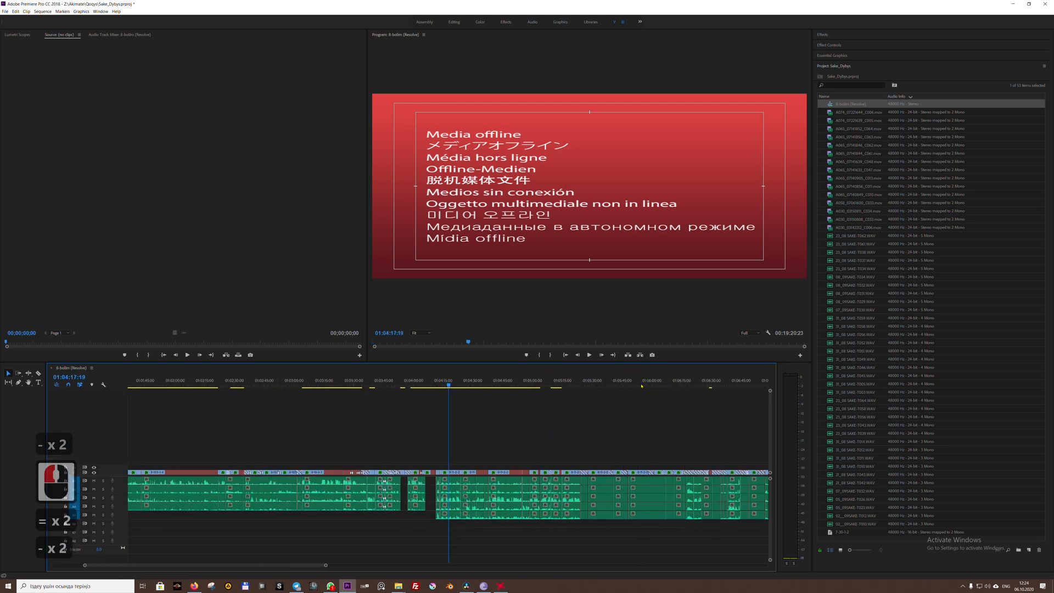
key("Down")
key("Down")
key("Down")
key("Down")
key("Down")
key("Down")
key("Down")
key("Down")
key("Down")
key("Down")
key("Down")
key("Down")
key("Down")
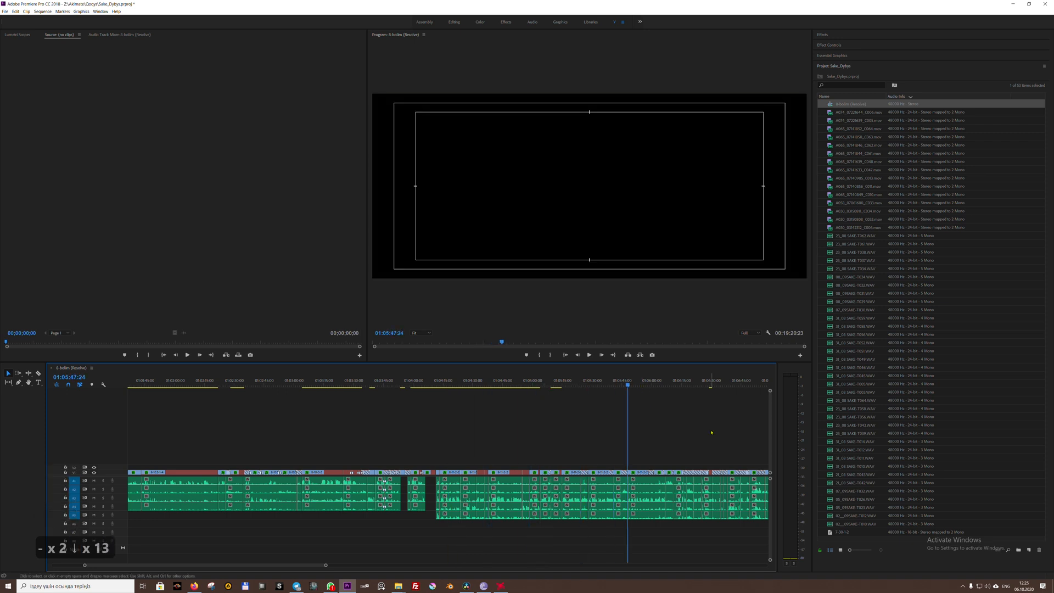
Scrub the playhead through the second half of the sequence to about 01:17 and check the picture of the clips.
scroll(673, 417, "down", 2)
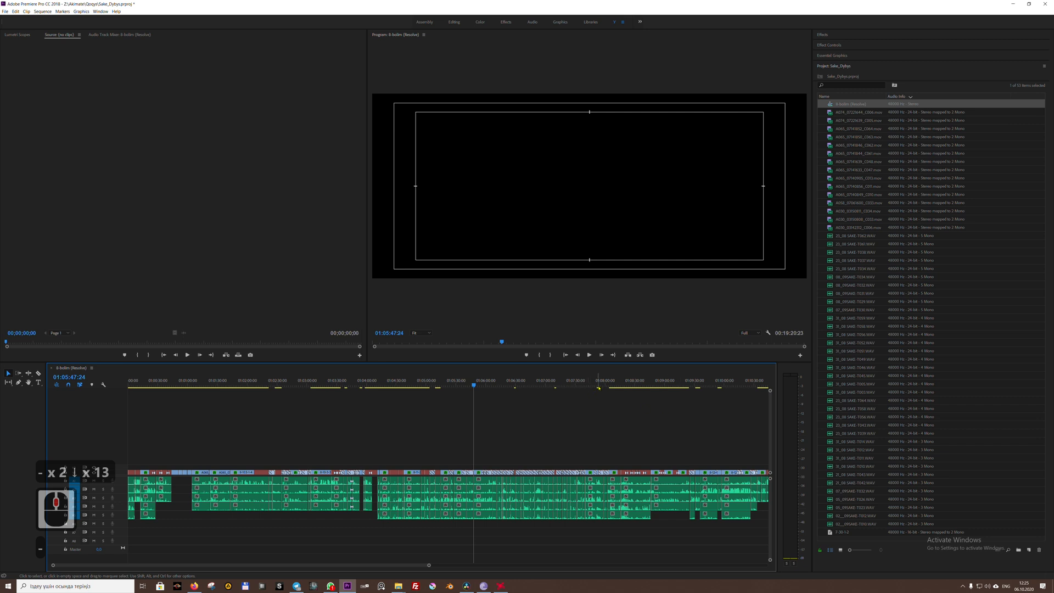
left_click_drag(598, 388, 756, 381)
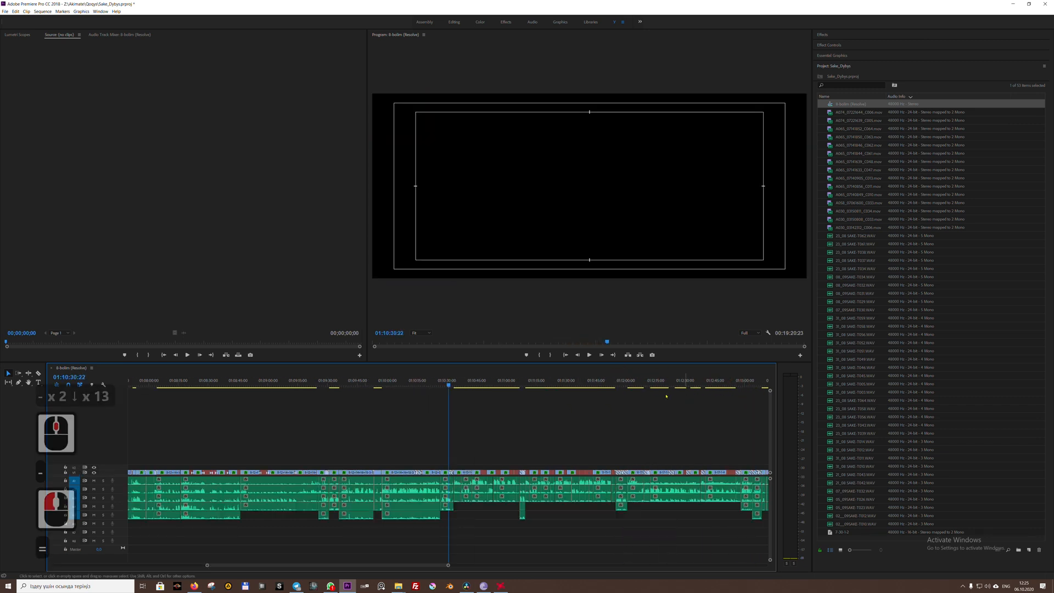
left_click_drag(588, 380, 748, 383)
key("equal")
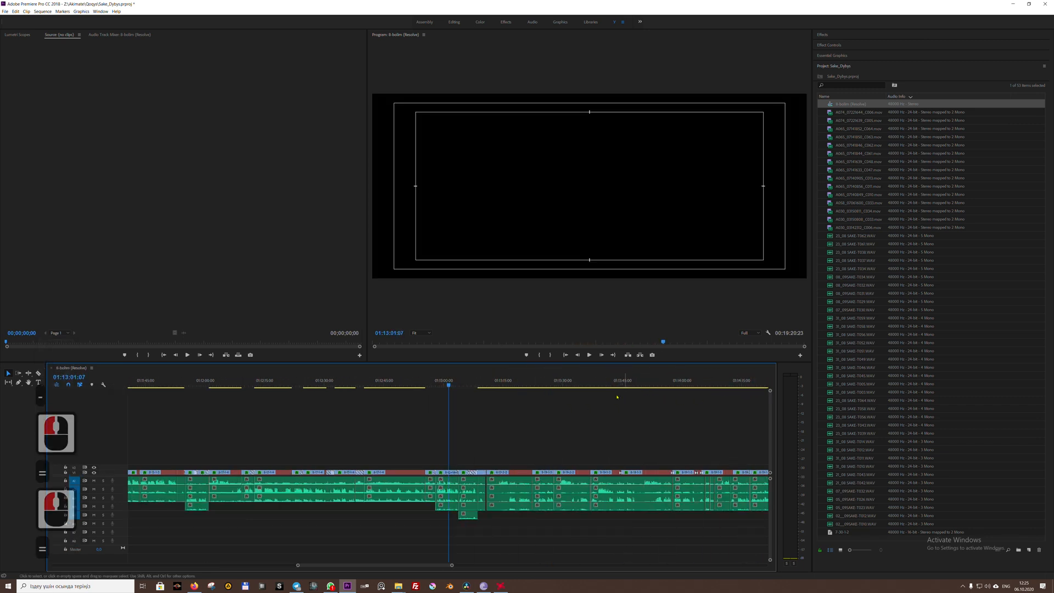
left_click(733, 384)
key("minus")
left_click_drag(662, 380, 706, 384)
key("minus")
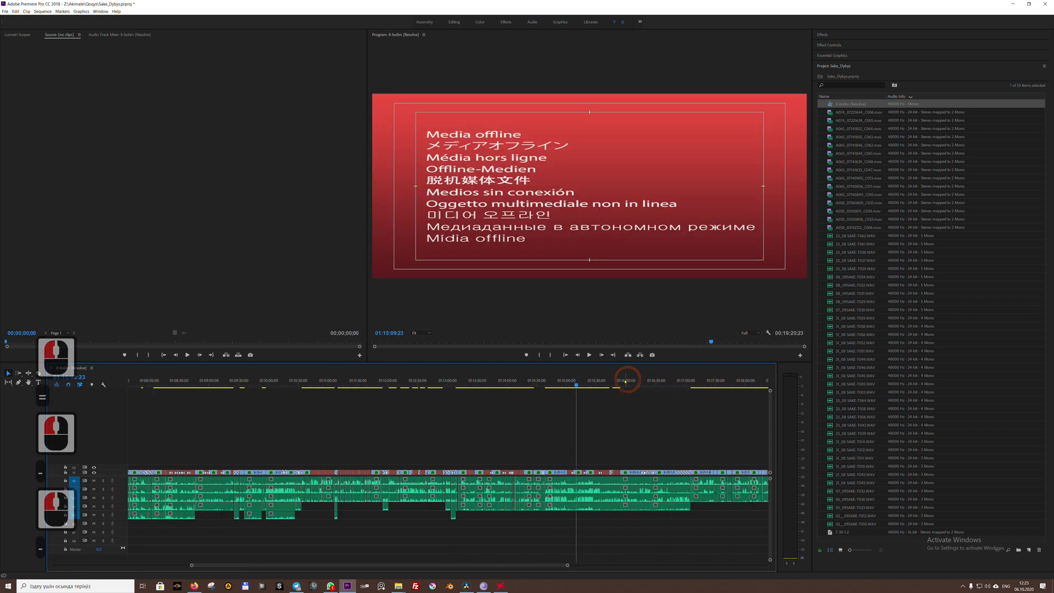
left_click_drag(626, 380, 722, 379)
key("minus")
left_click_drag(571, 379, 587, 379)
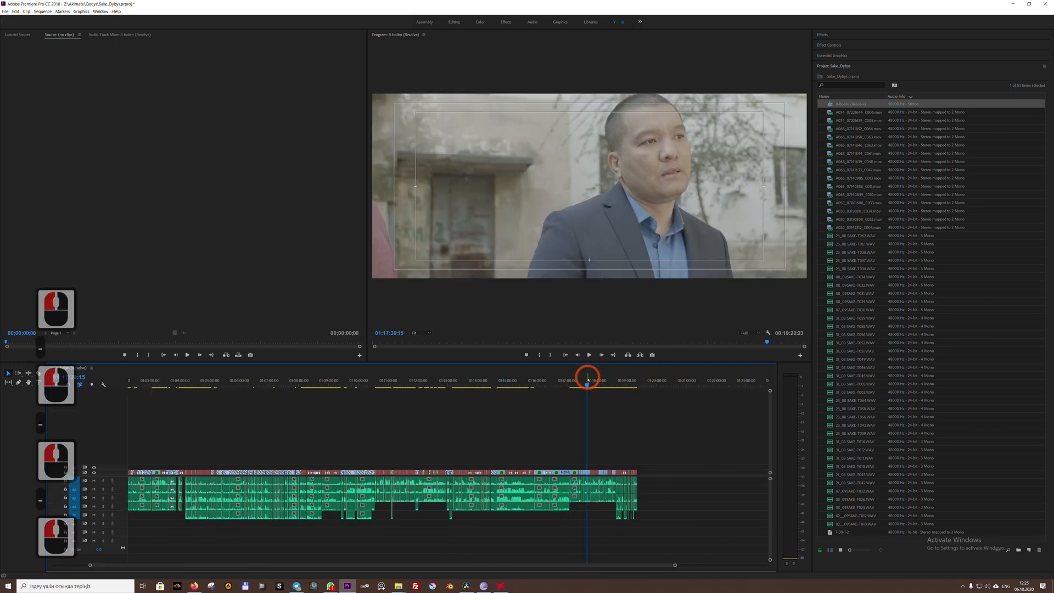
Place the playhead on the edit point at 01:17:28:02 in the timeline.
key("equal")
key("equal")
key("equal")
key("equal")
left_click(375, 380)
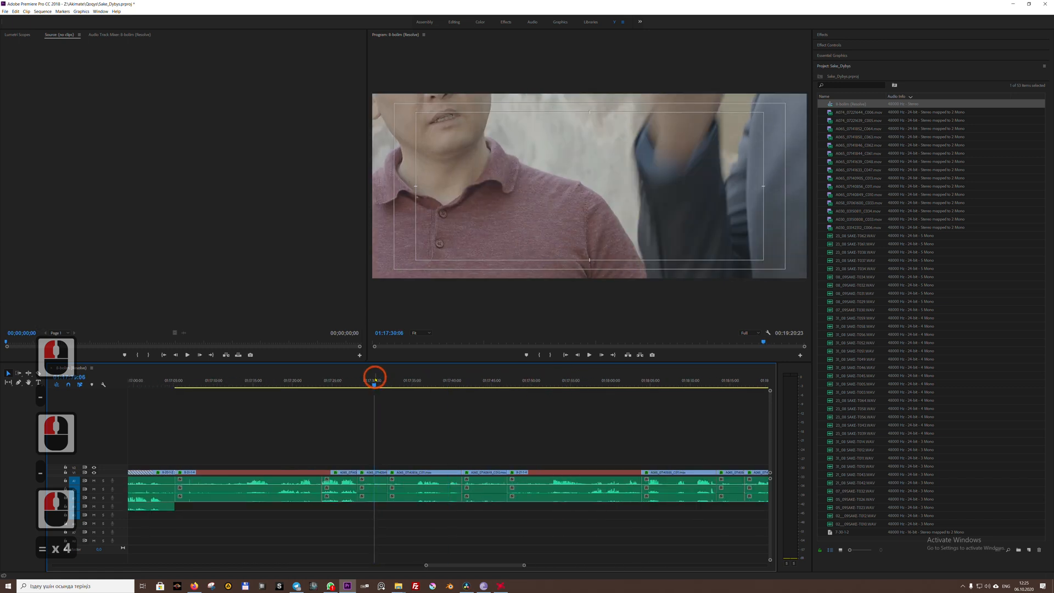
key("Up")
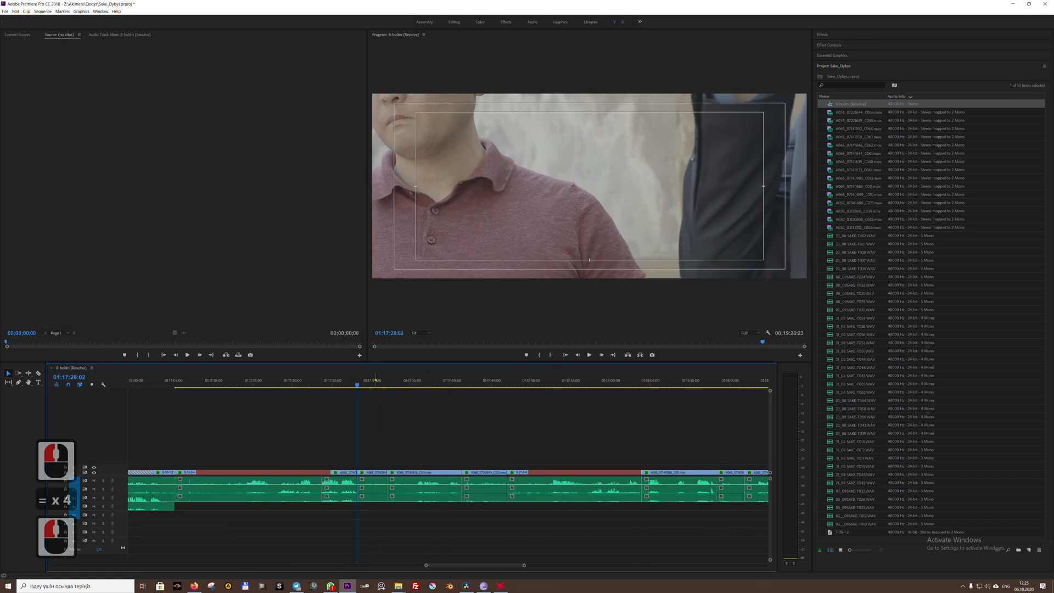
key("Down")
key("Up")
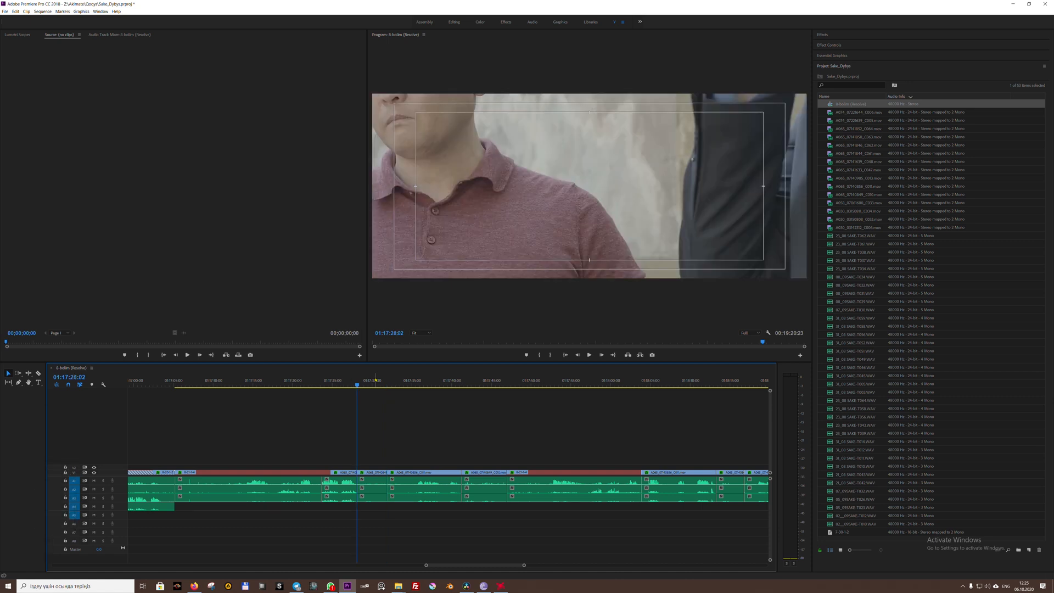
Match-frame the source audio at 01:17:28:02, mark that clip's range, and overwrite it with the source audio.
key("f")
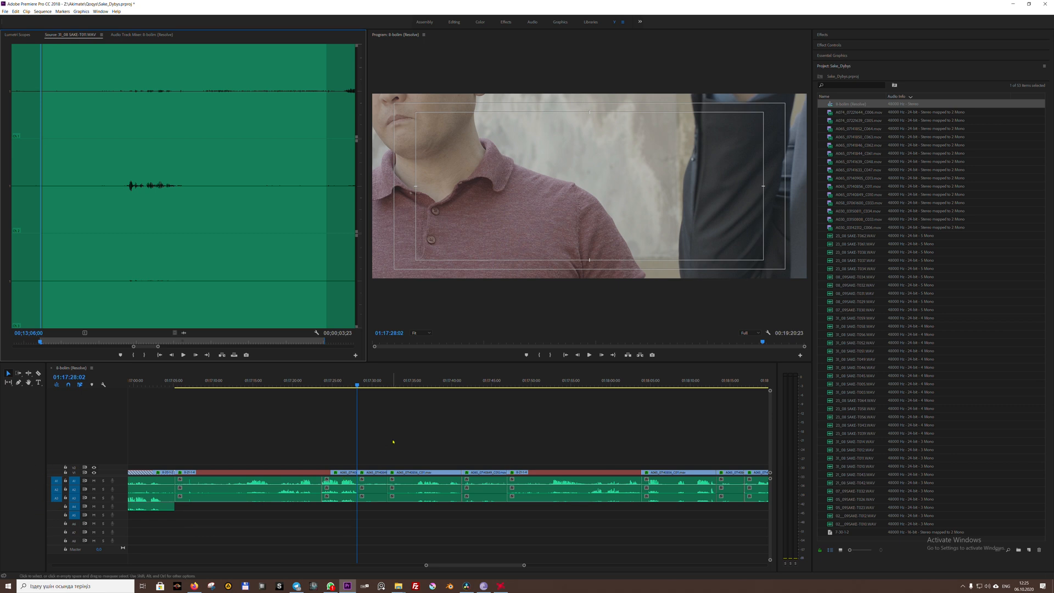
key("x")
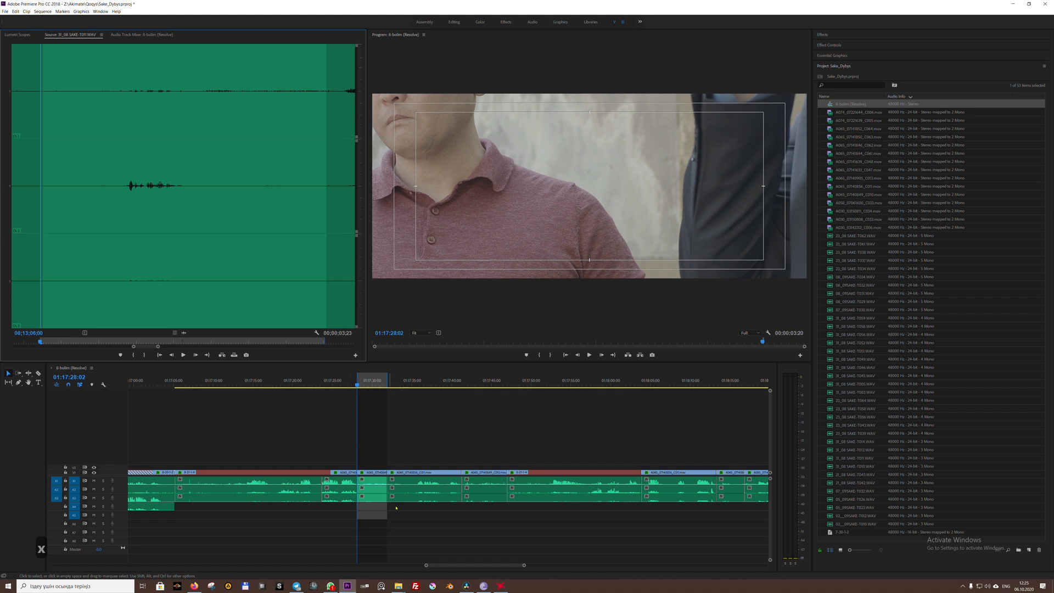
left_click(372, 472)
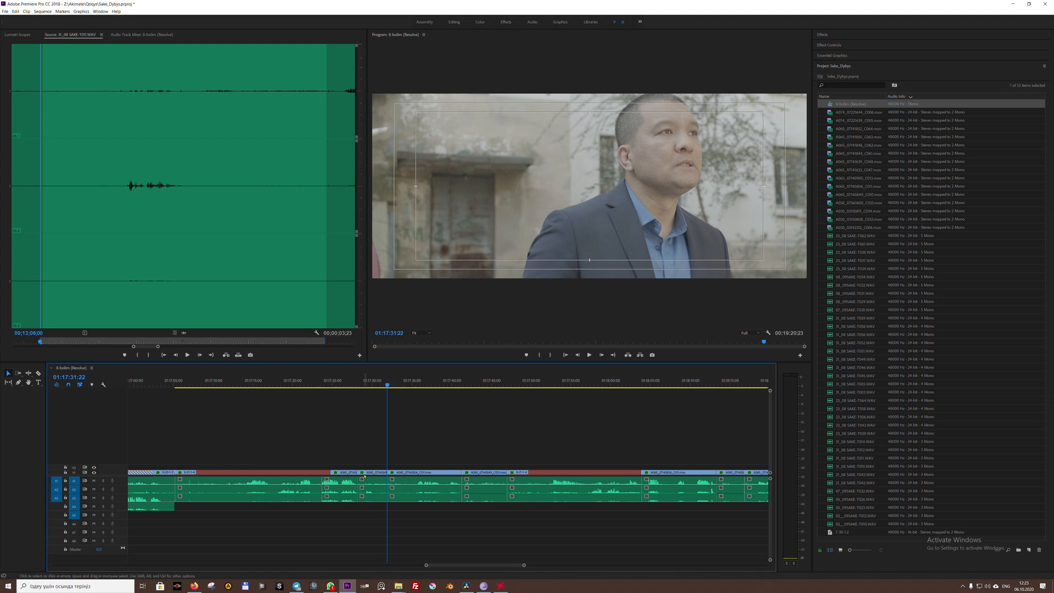
Overwrite the clip audio starting at 01:17:41:06 with its match-framed source audio, using the clip's marked range.
key("Down")
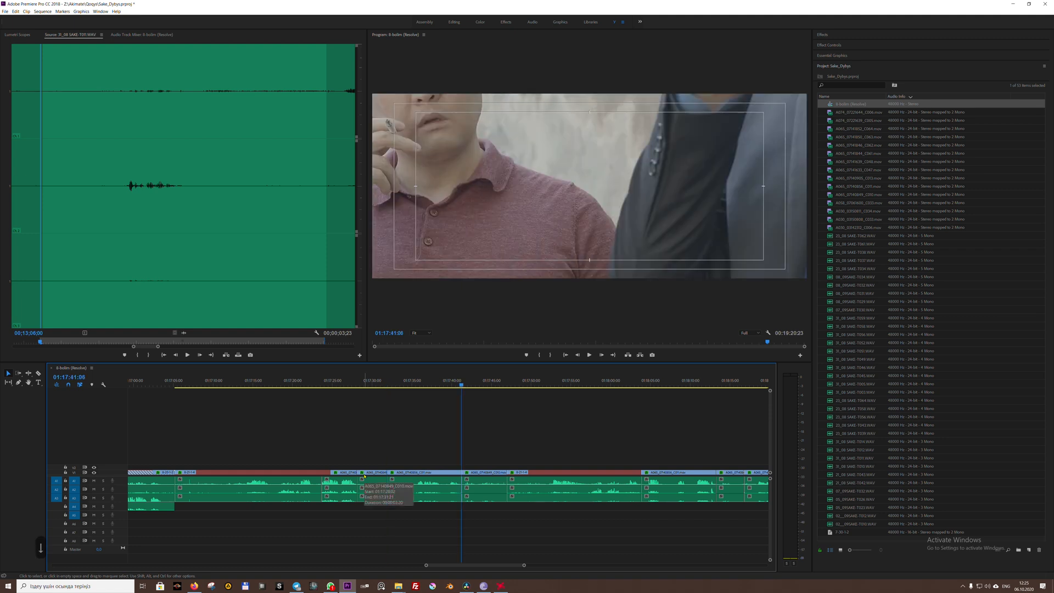
key("f")
key("x")
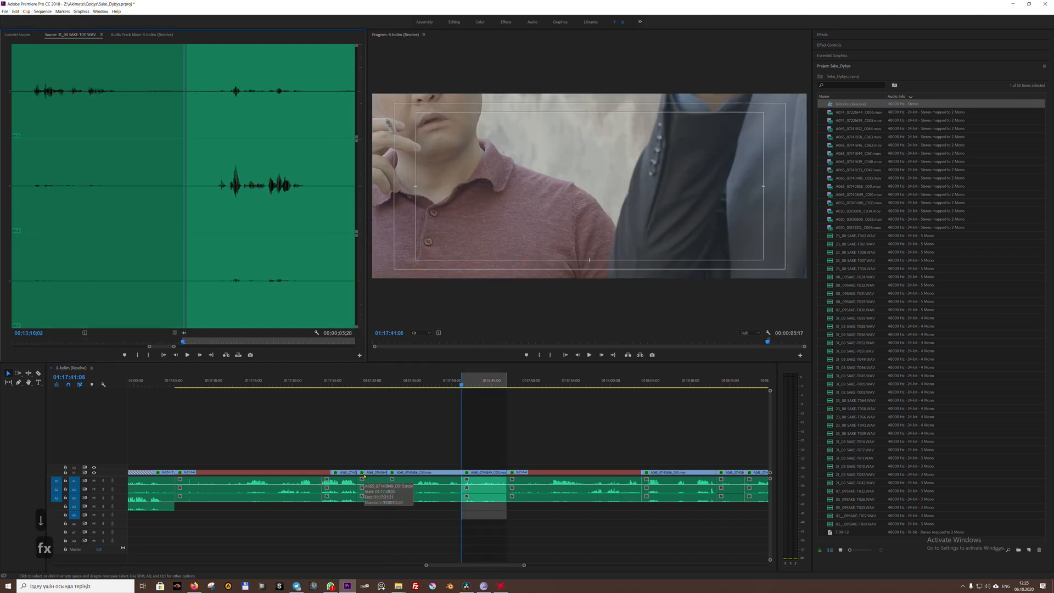
key("period")
Advance to the edit point at 01:18:13:06 and overwrite that clip's marked range with its match-framed source audio.
key("Down")
key("Down")
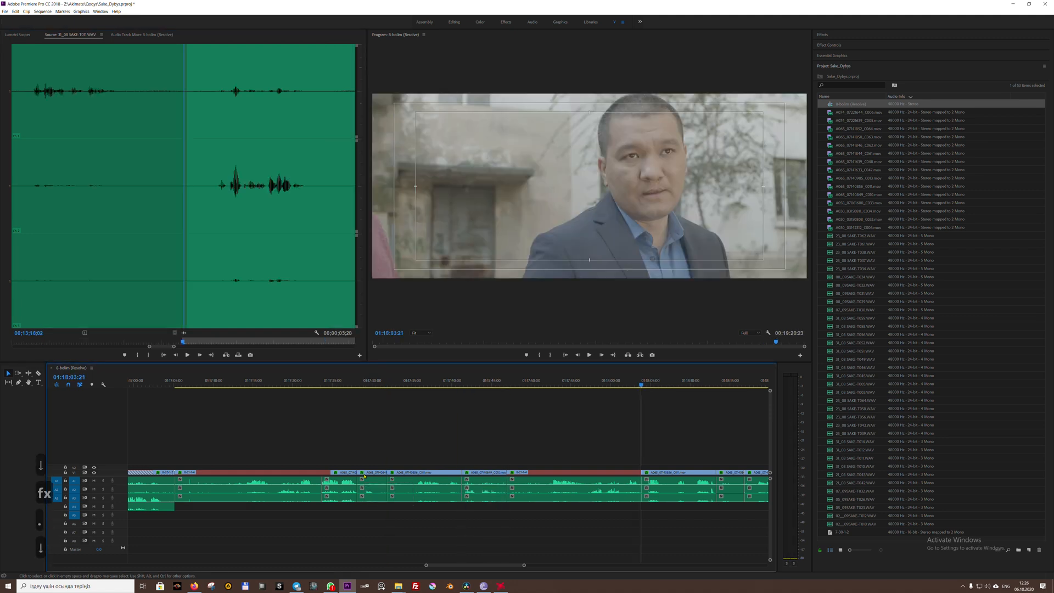
key("f")
key("x")
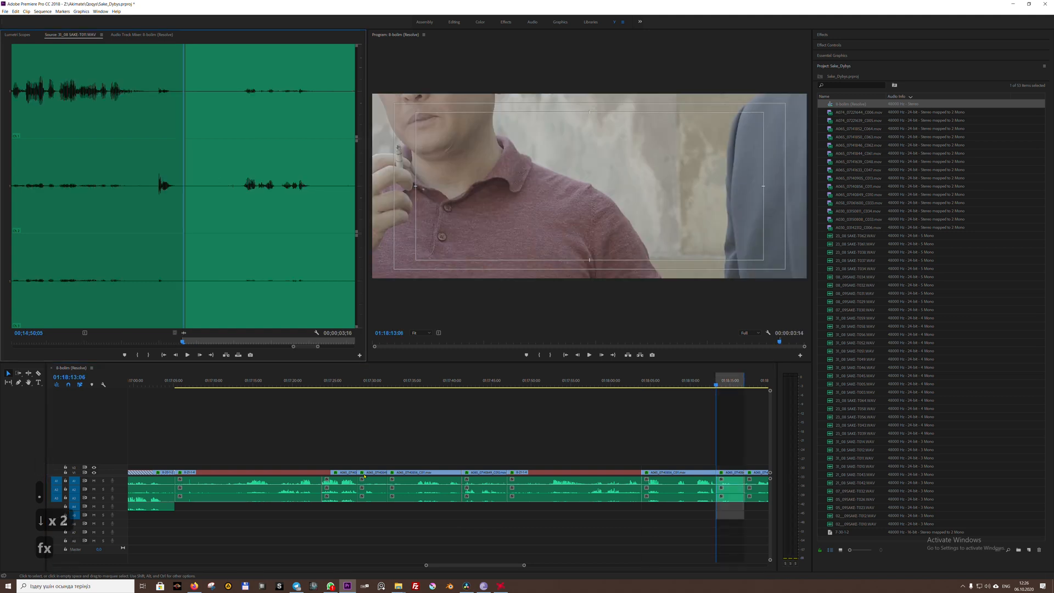
key("period")
Repeat the match frame, clip marking and overwrite on the following audio clips, moving on to 01:18:38:03.
key("Down")
key("f")
key("x")
key("period")
key("Down")
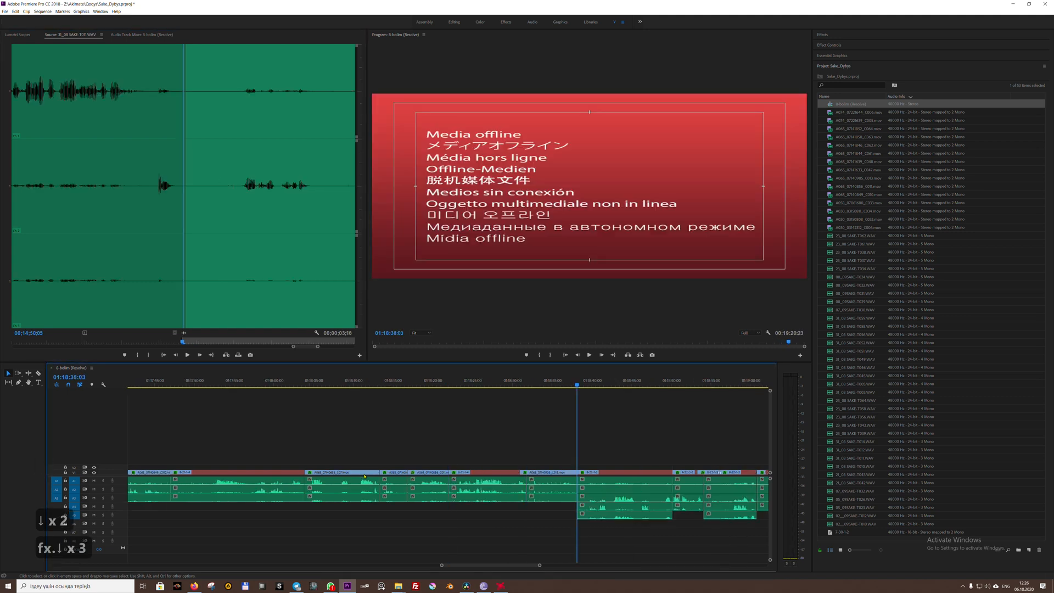
Overwrite the successive audio clips around 01:18:38:03 up to 01:18:50:03 with their match-framed source audio.
key("Up")
key("f")
key("x")
key("period")
key("f")
key("x")
key("period")
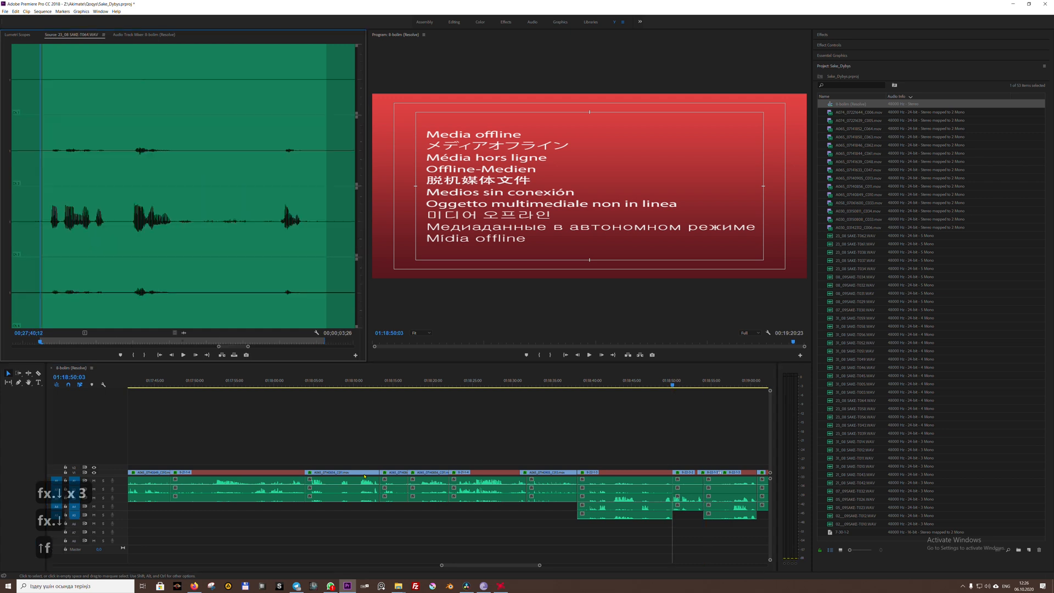
Overwrite each remaining audio clip through the sequence end at 01:19:20:23 with its match-framed source, marking every clip's range.
key("Down")
key("Up")
key("f")
key("x")
key("period")
key("f")
key("x")
key("period")
key("f")
key("x")
key("period")
key("f")
key("x")
key("period")
key("f")
key("x")
key("period")
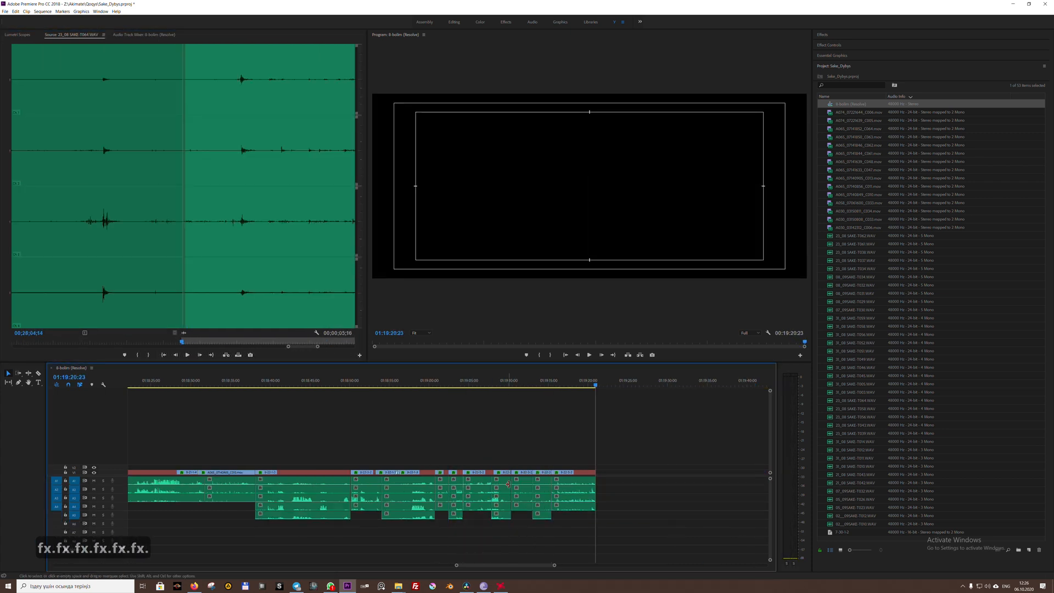
Export the sequence as an OMF with separate 48000 Hz, 16-bit Broadcast Wave files and complete audio copies, using a new desktop folder.
left_click(5, 11)
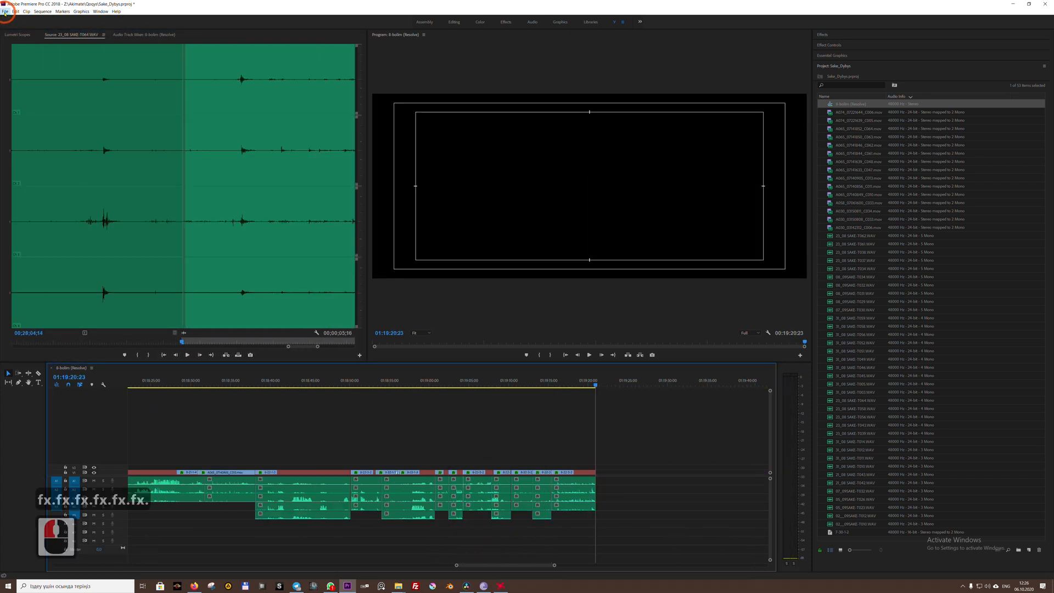
left_click(40, 190)
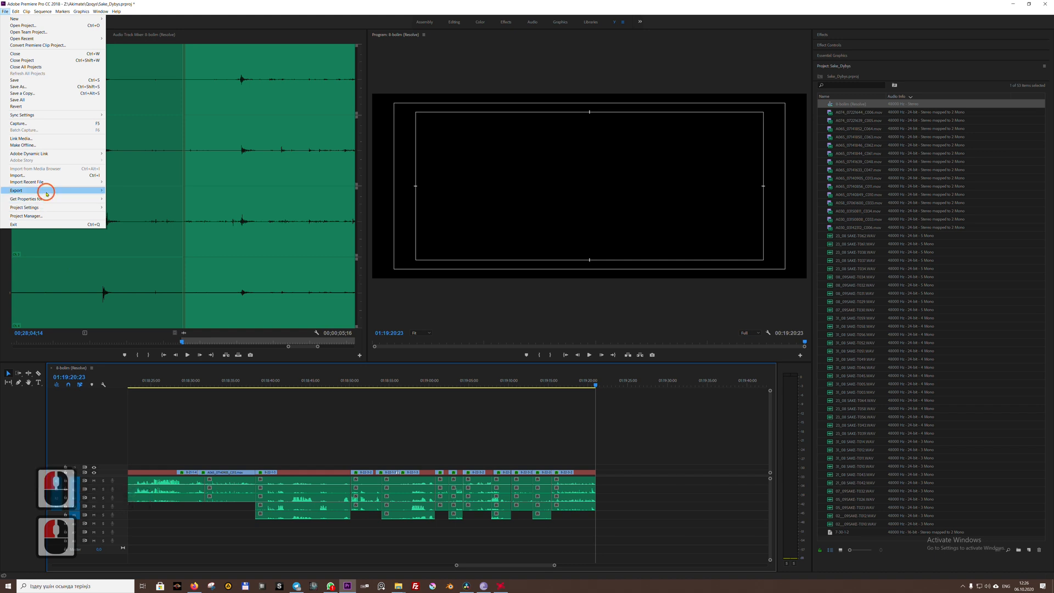
left_click(128, 230)
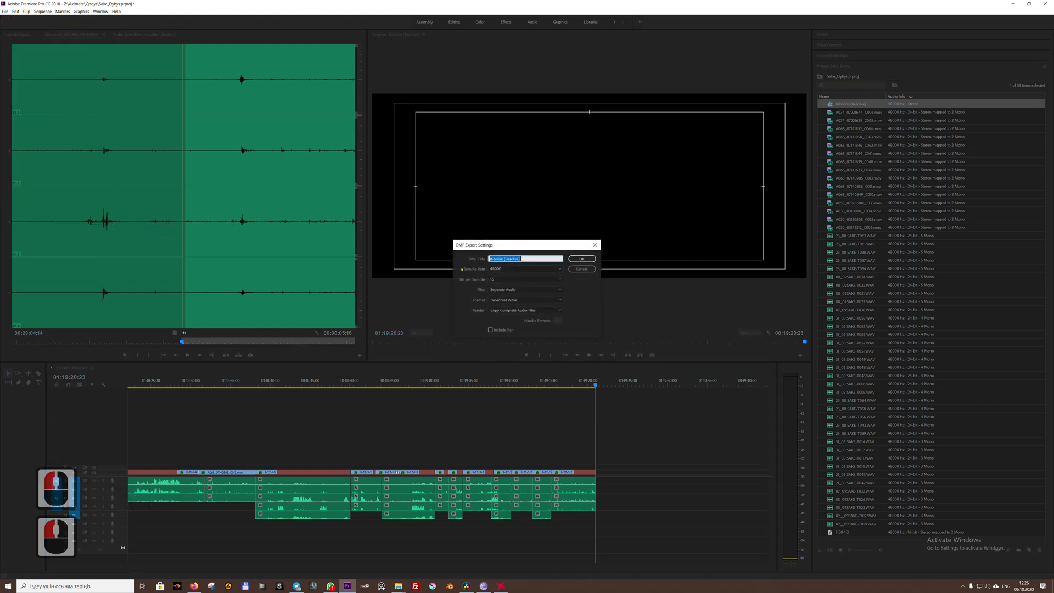
left_click(582, 258)
key("ctrl+shift+n")
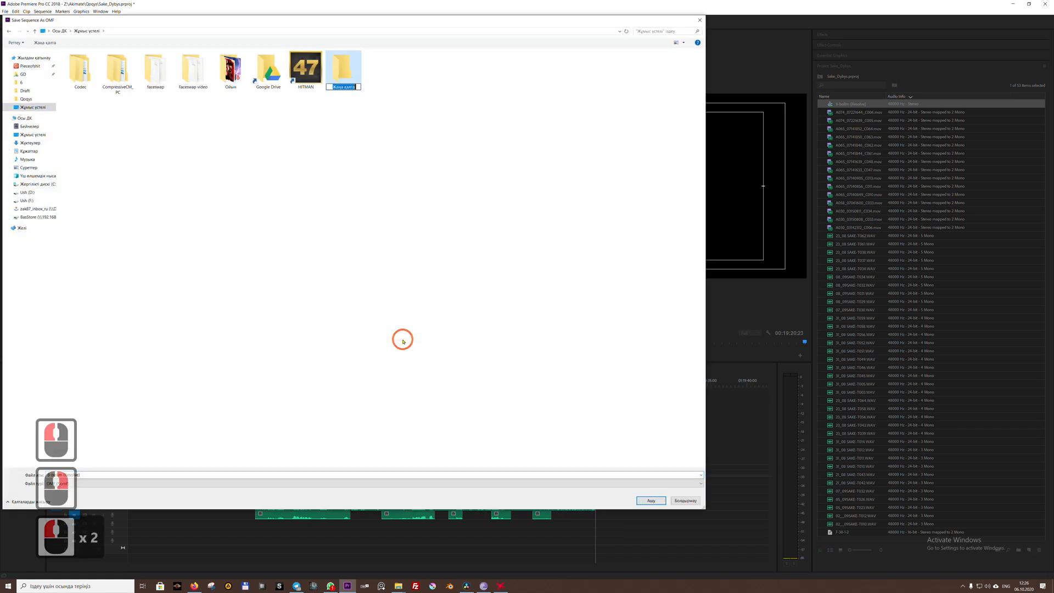
key("Return")
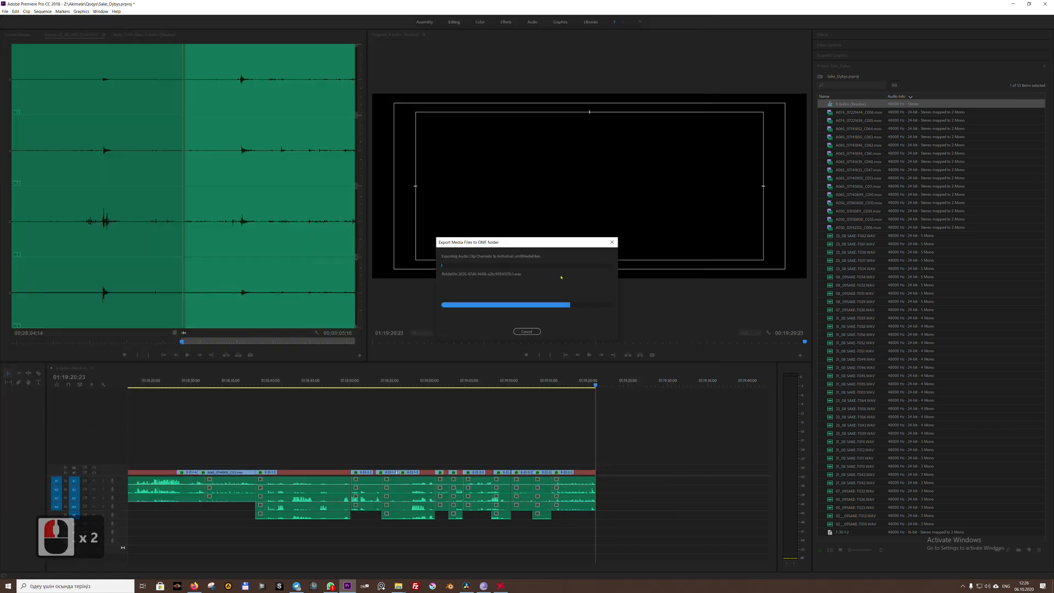